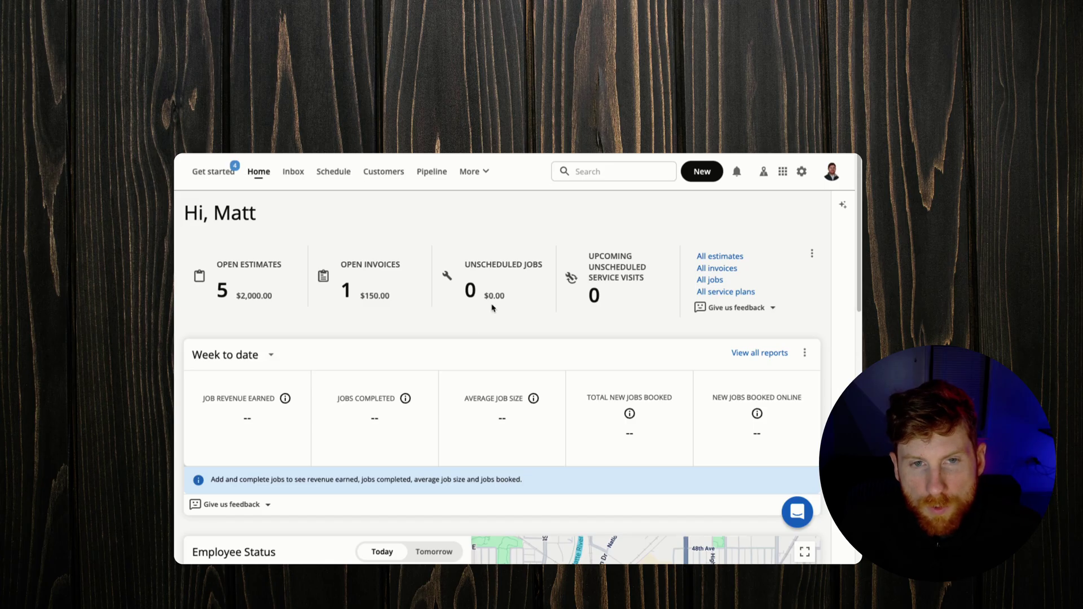
- Go to Marketing's Online Booking section and launch the online booking setup wizard
left_click(485, 172)
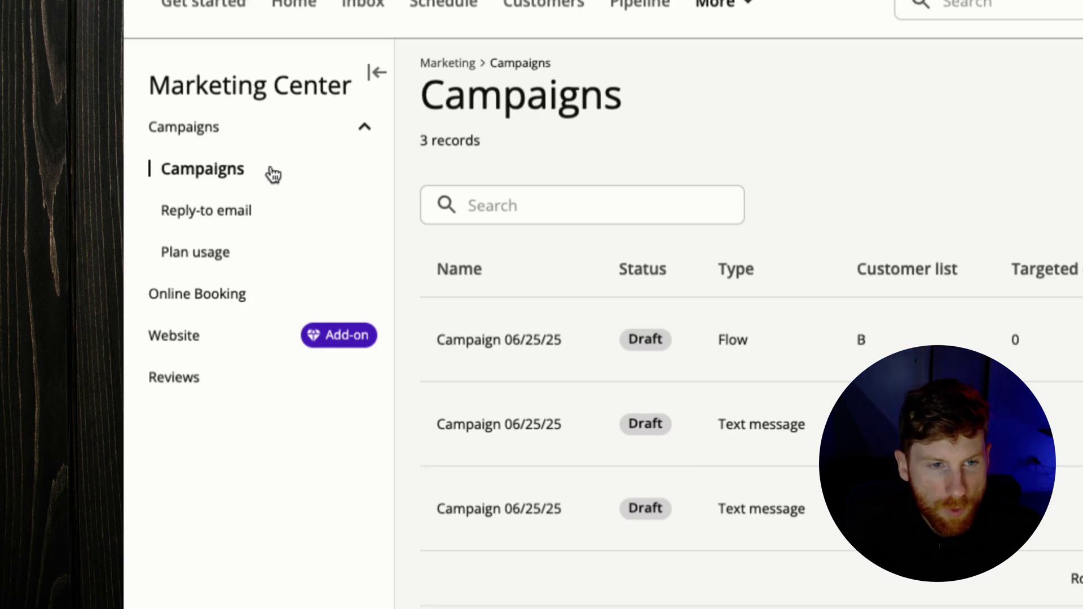
left_click(225, 303)
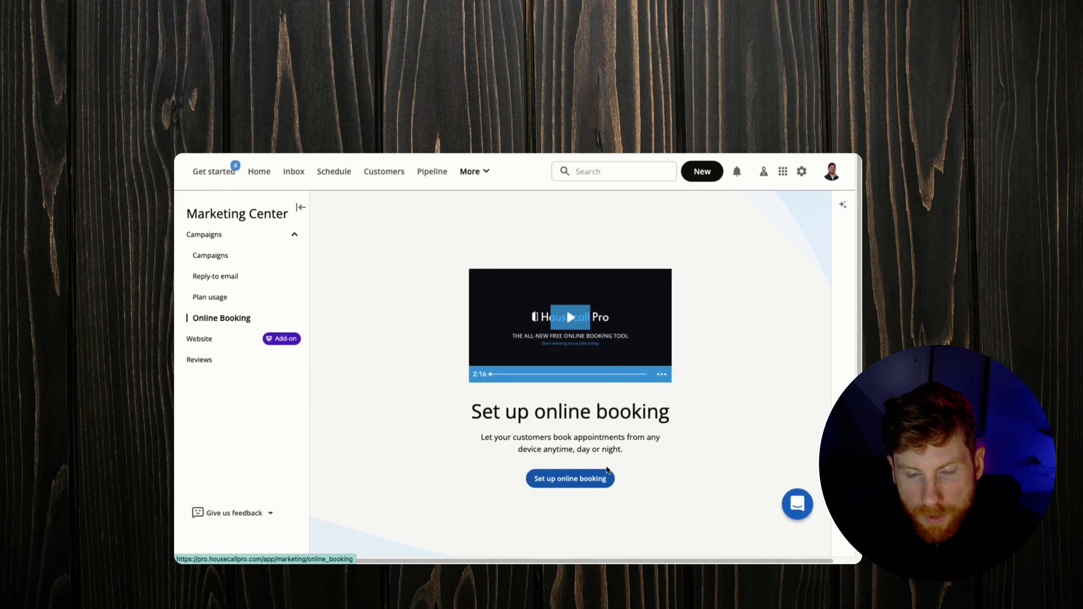
left_click(604, 474)
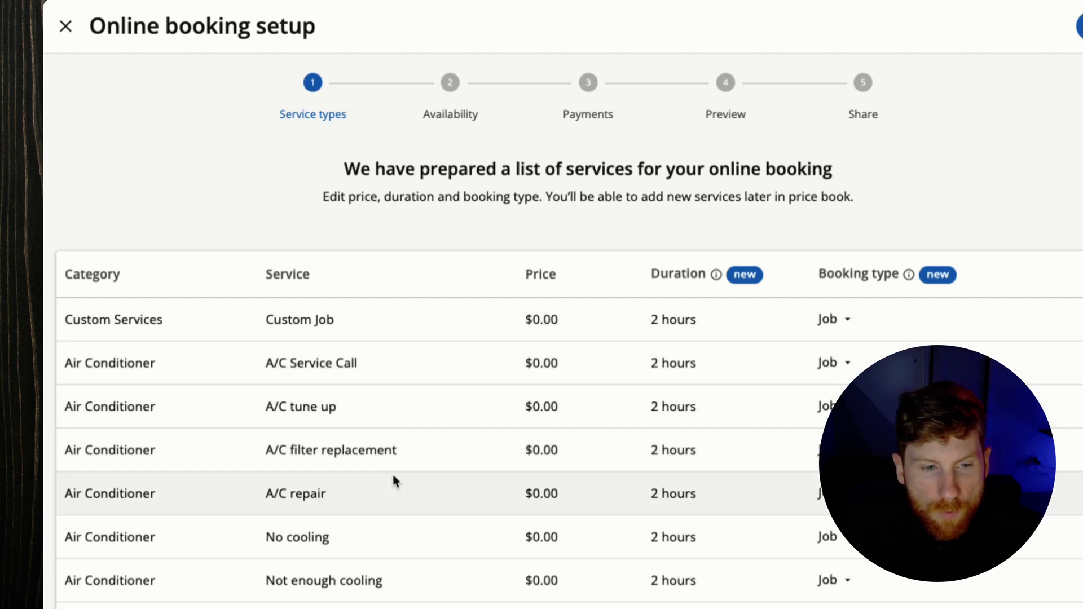
- Change Custom Job's booking type to Estimate
left_click(425, 364)
scroll(428, 355, "down", 2)
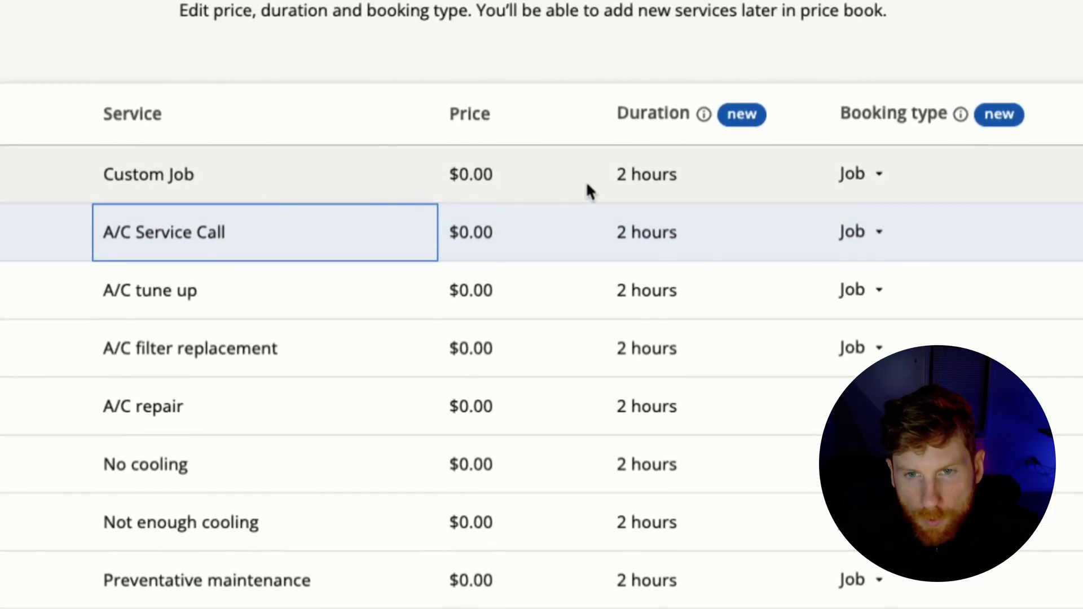
left_click(880, 175)
left_click(868, 273)
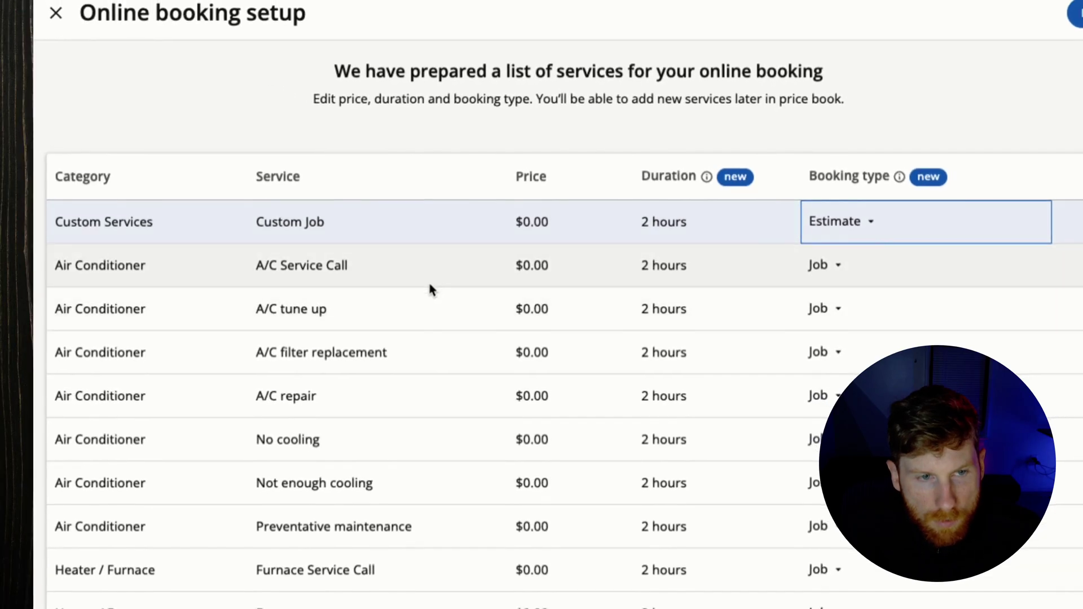
- Change the A/C Service Call price to $150.00
left_click(532, 265)
double_click(531, 265)
type("1")
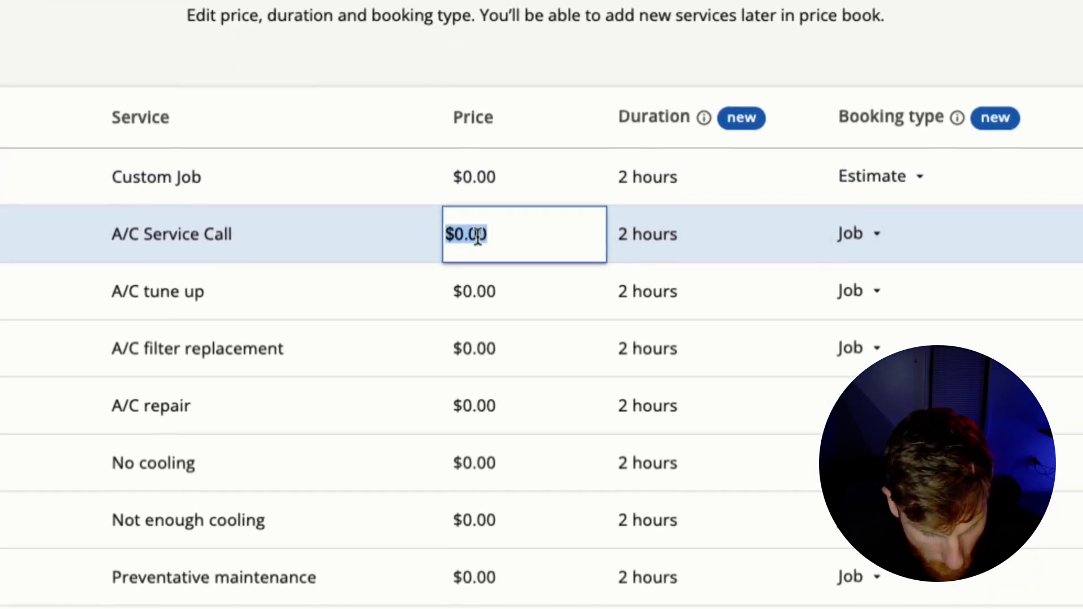
type("50")
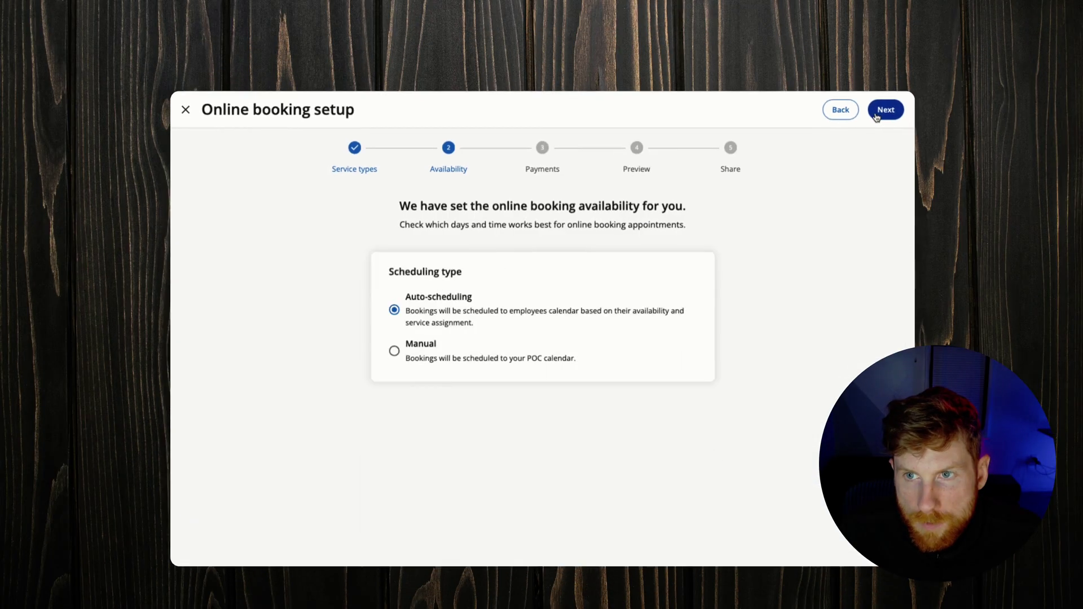
- On the Availability step, try the other booking preferences and keep Flexible scheduling
left_click(940, 82)
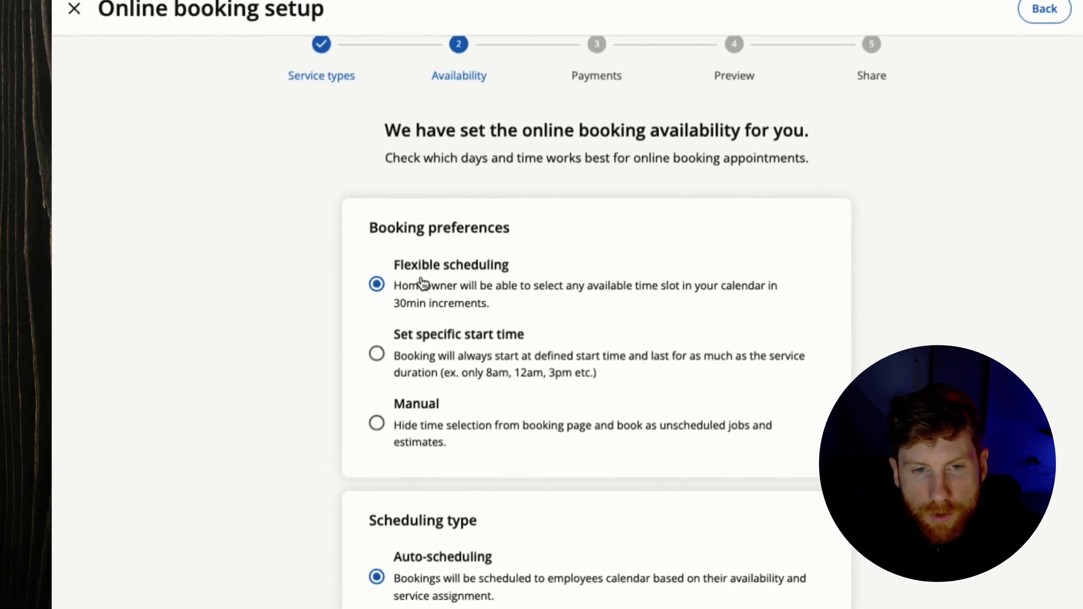
scroll(458, 297, "down", 3)
left_click(376, 210)
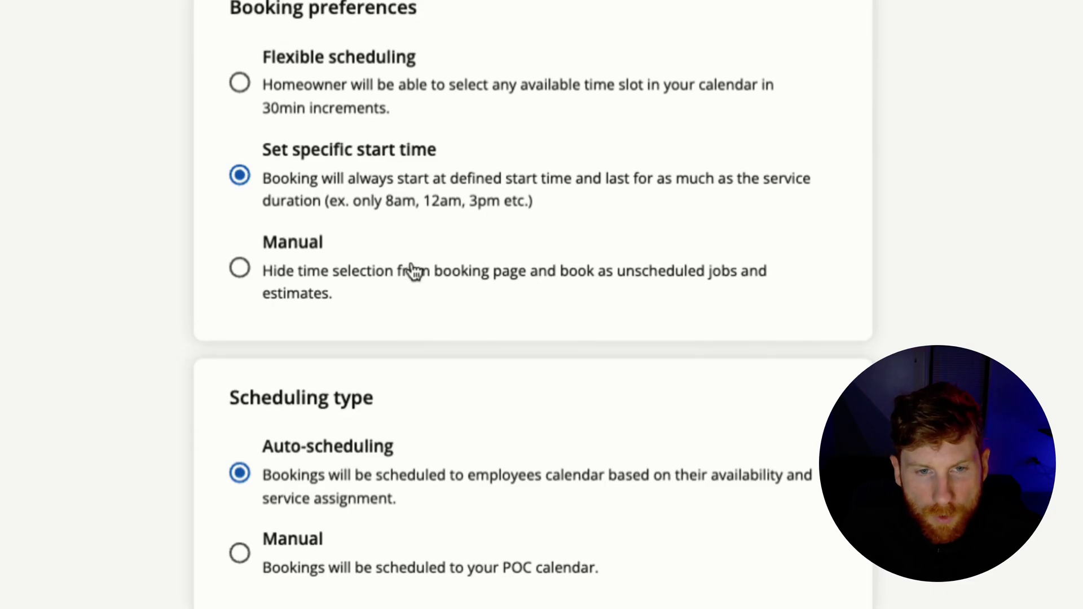
left_click(239, 261)
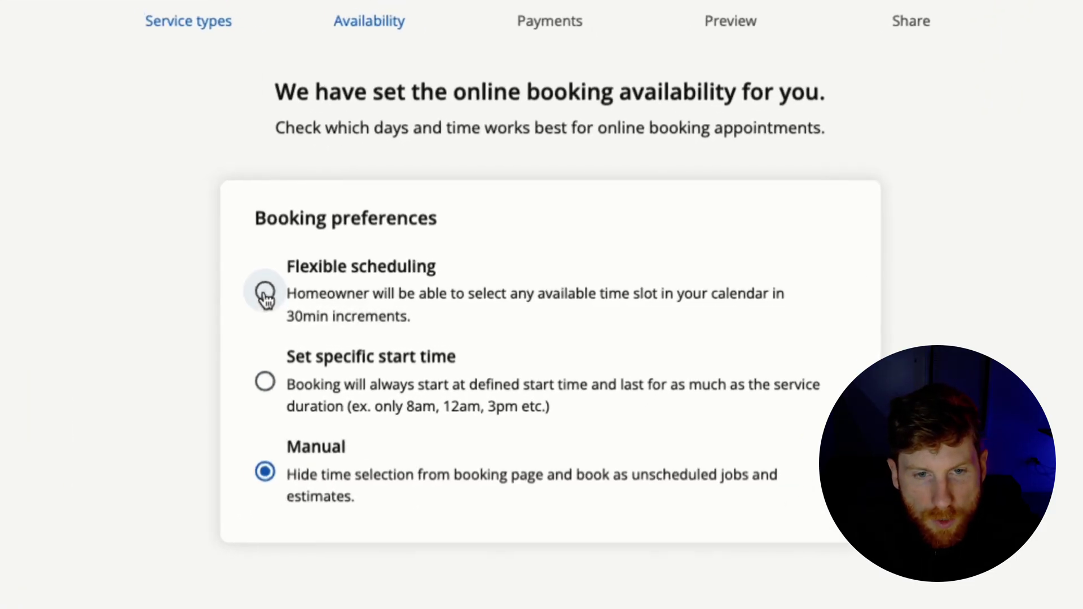
left_click(265, 295)
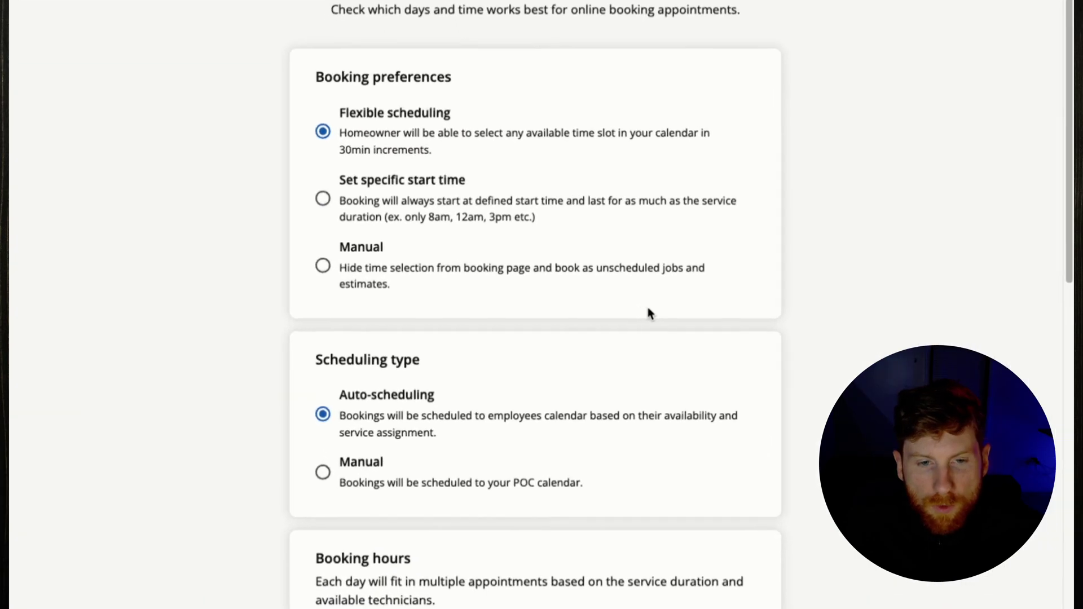
- Select Manual scheduling type so bookings land on the POC calendar
scroll(616, 304, "down", 3)
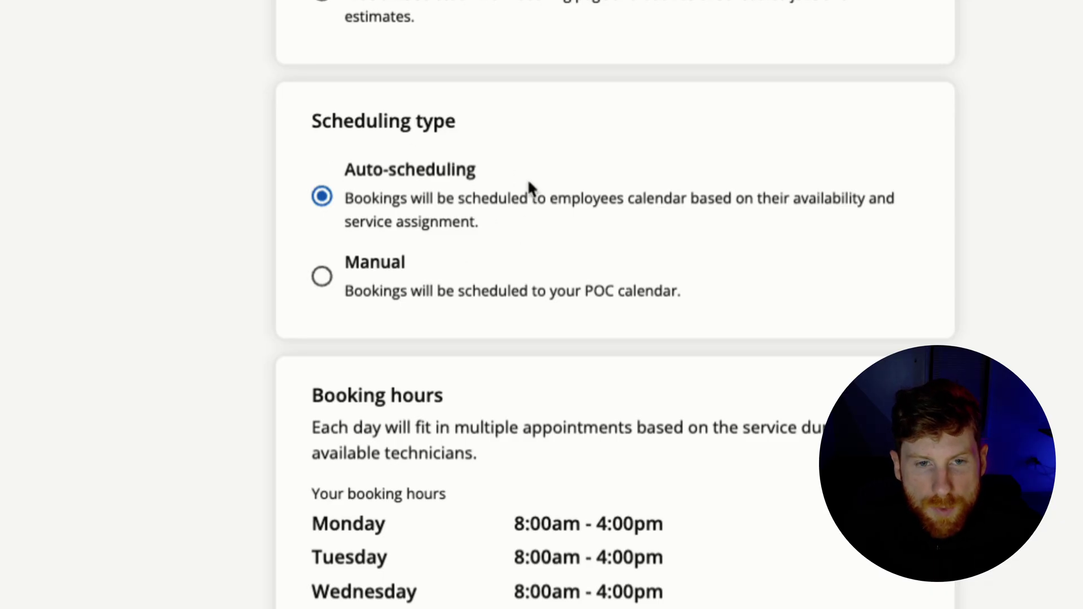
left_click(322, 279)
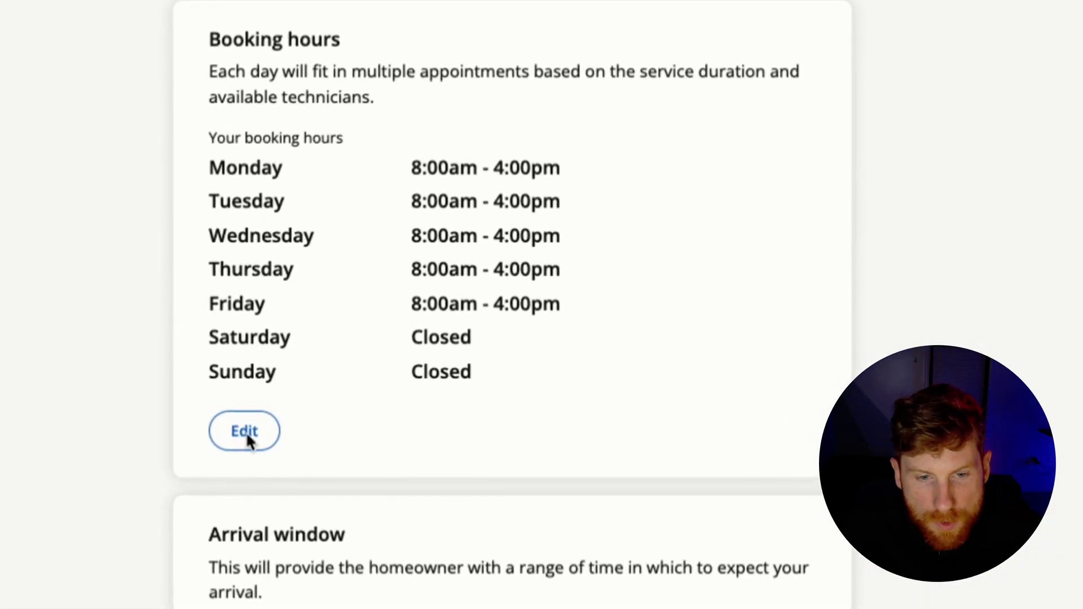
- Save the weekday booking hours after adding a Monday time range, then bring up arrival window settings
left_click(246, 432)
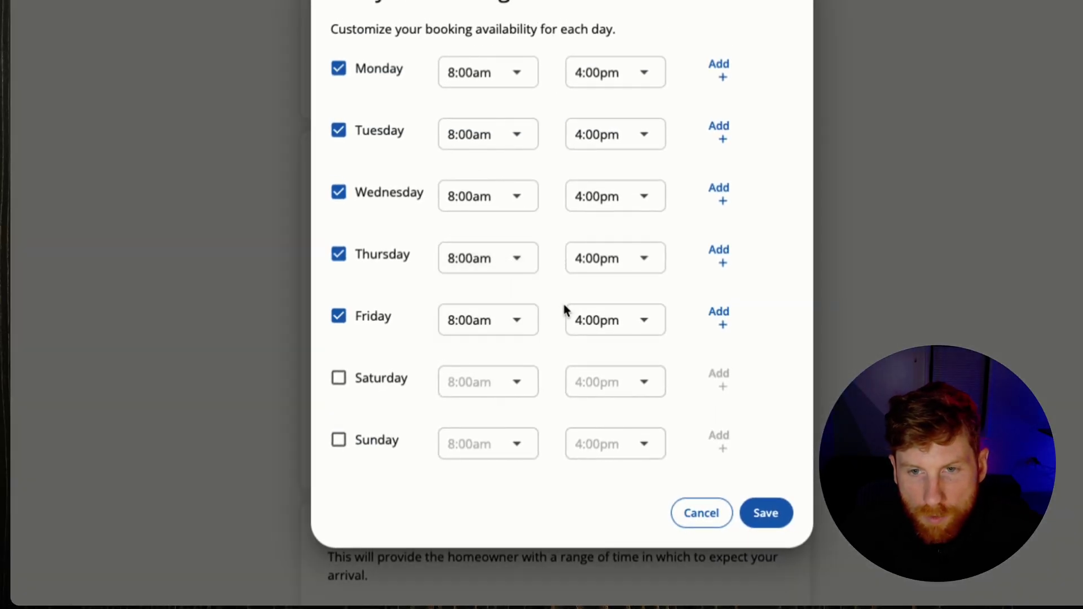
left_click(721, 79)
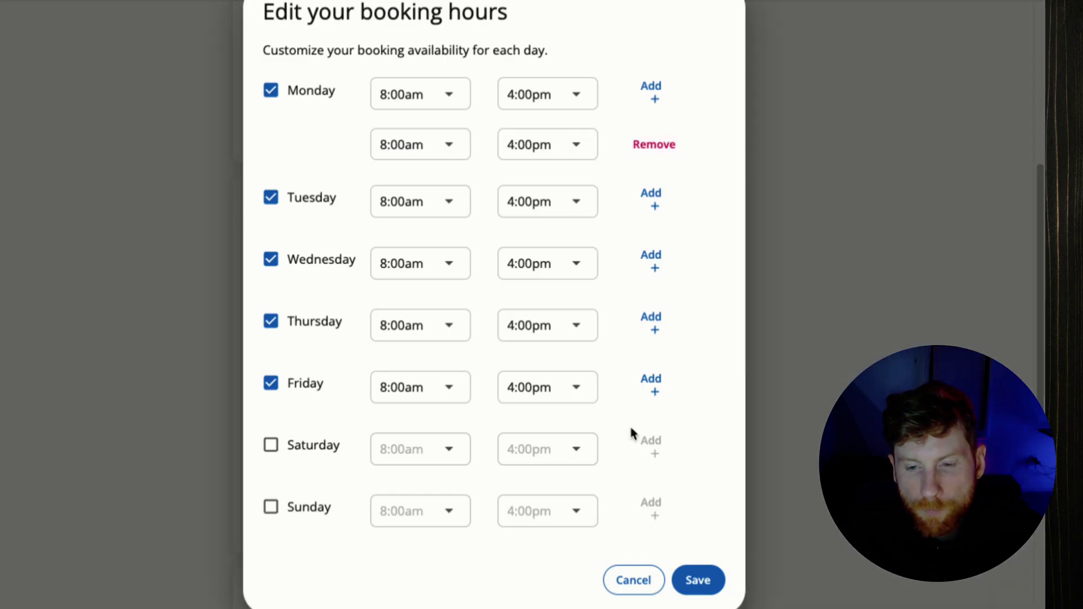
left_click(698, 580)
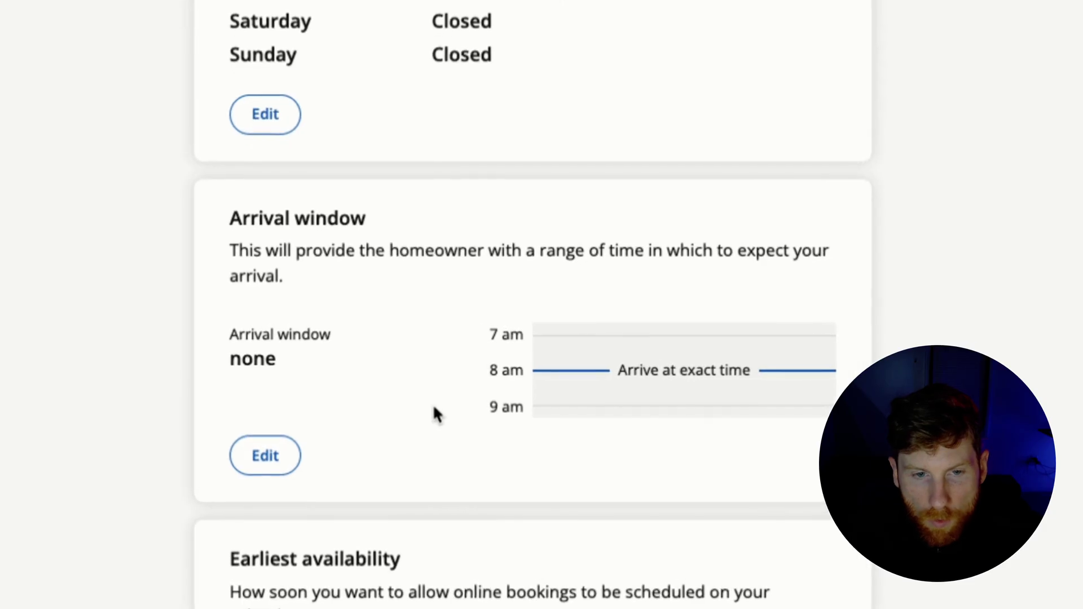
left_click(268, 456)
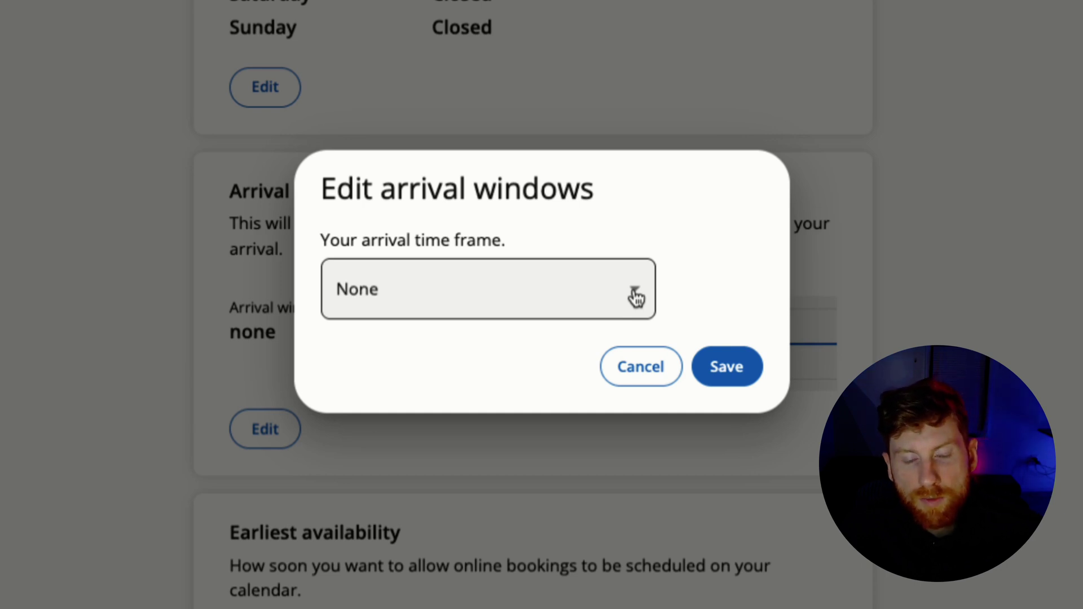
- Set the customer arrival window to 2 hours and save it
left_click(636, 296)
left_click(452, 467)
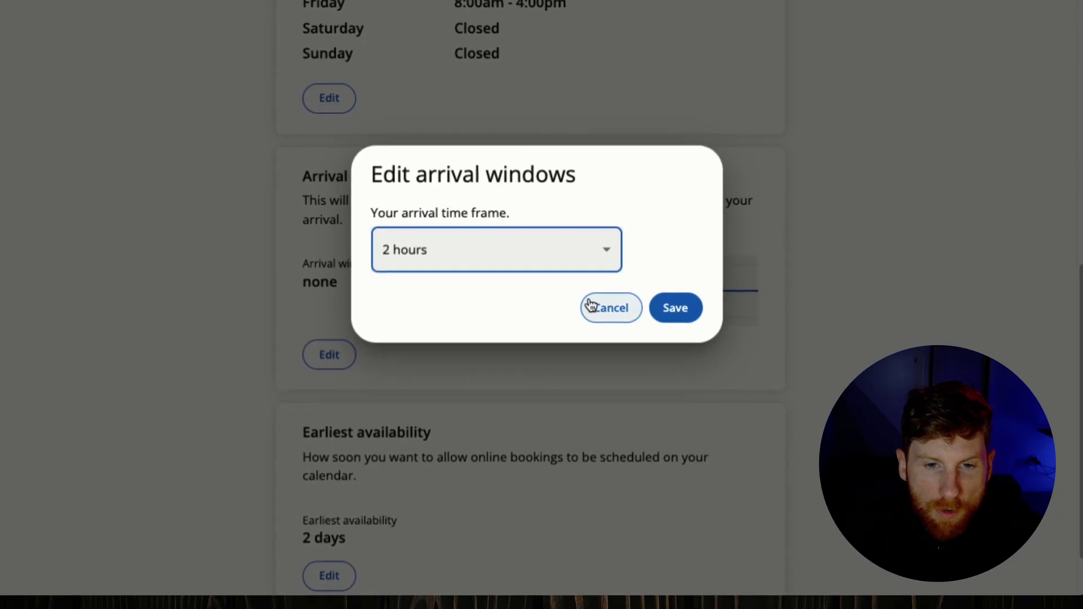
left_click(677, 309)
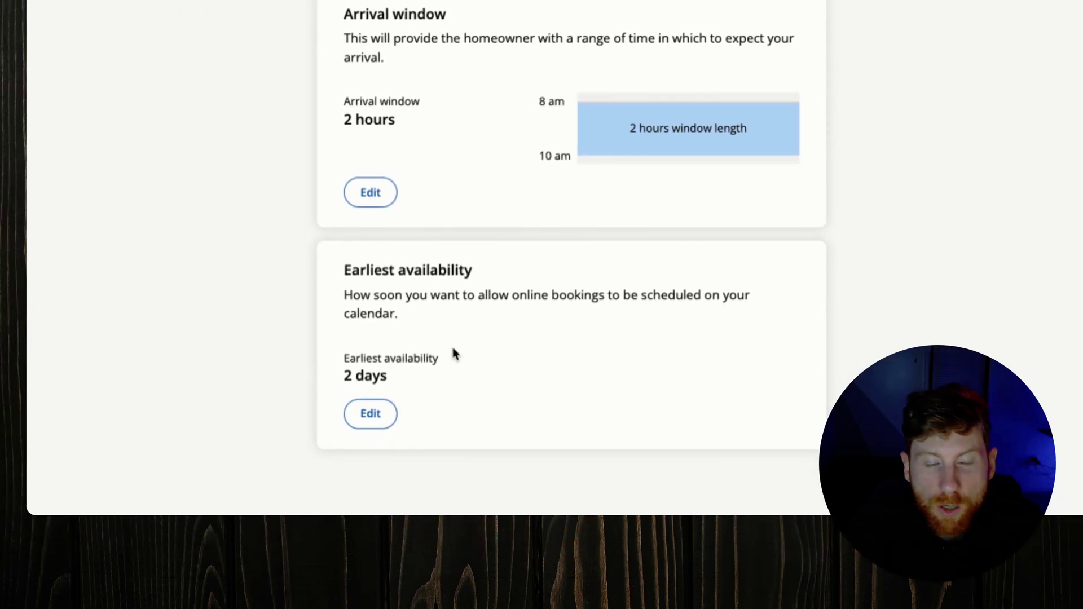
- Leave earliest availability at 2 days, discarding the edit
left_click(375, 415)
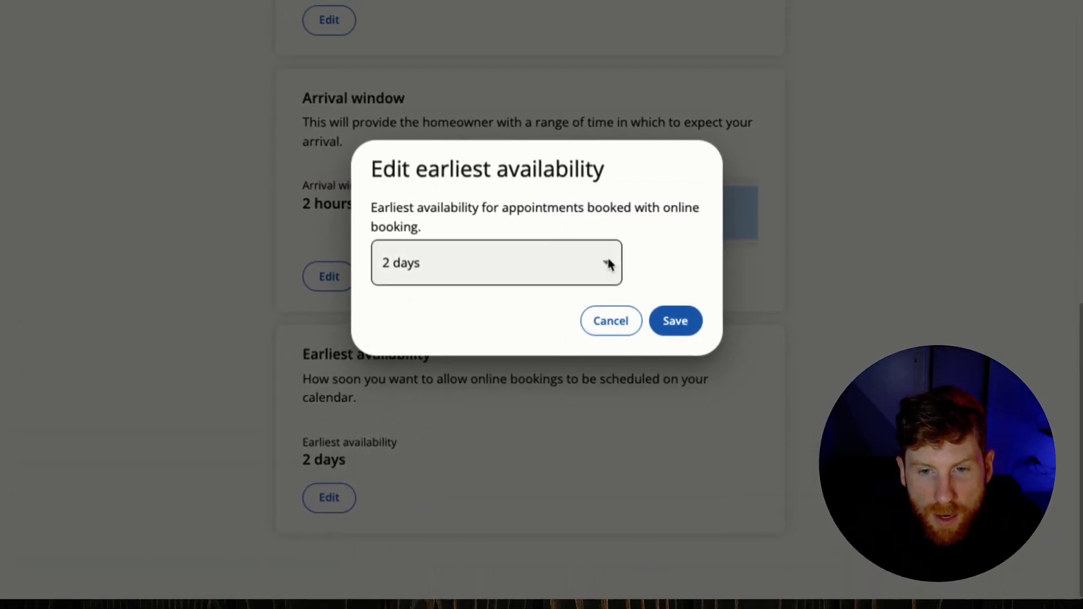
left_click(608, 265)
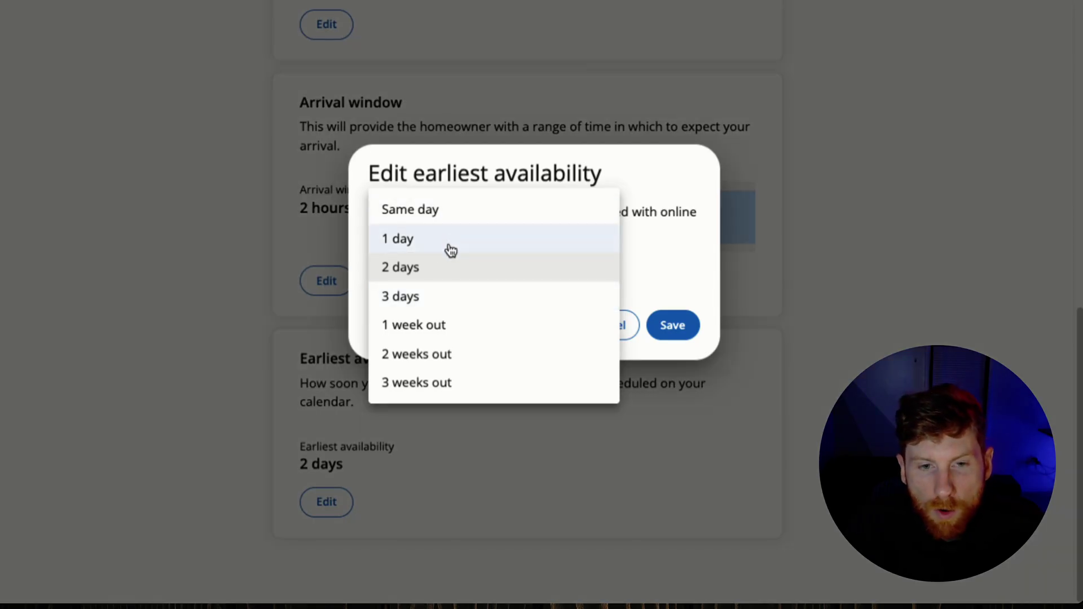
left_click(652, 283)
left_click(599, 325)
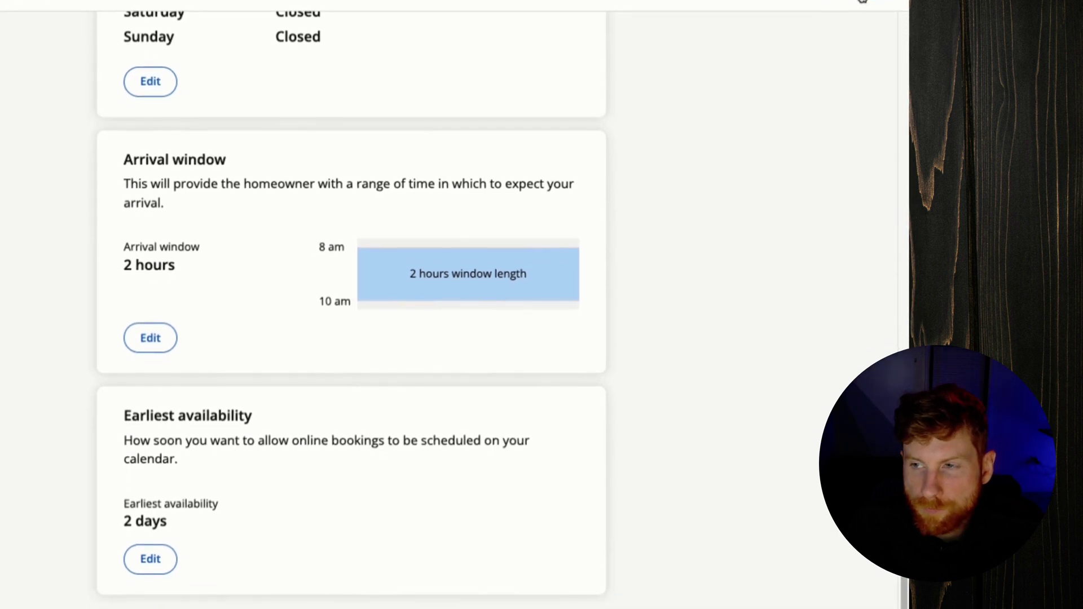
left_click(861, 2)
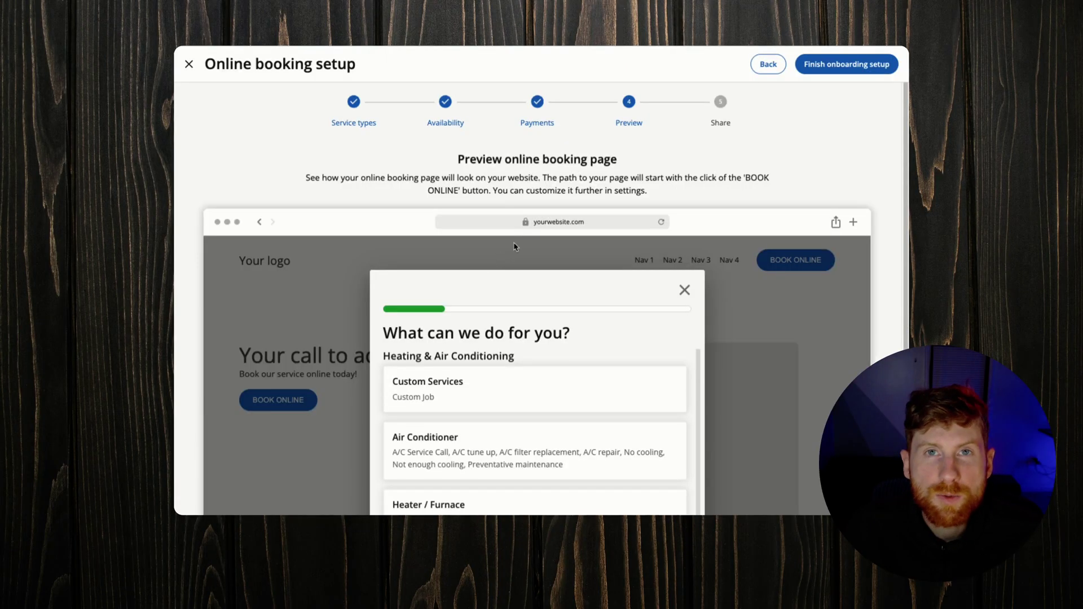
- Add the Air Conditioner category's A/C Service Call to the preview booking
scroll(569, 260, "down", 3)
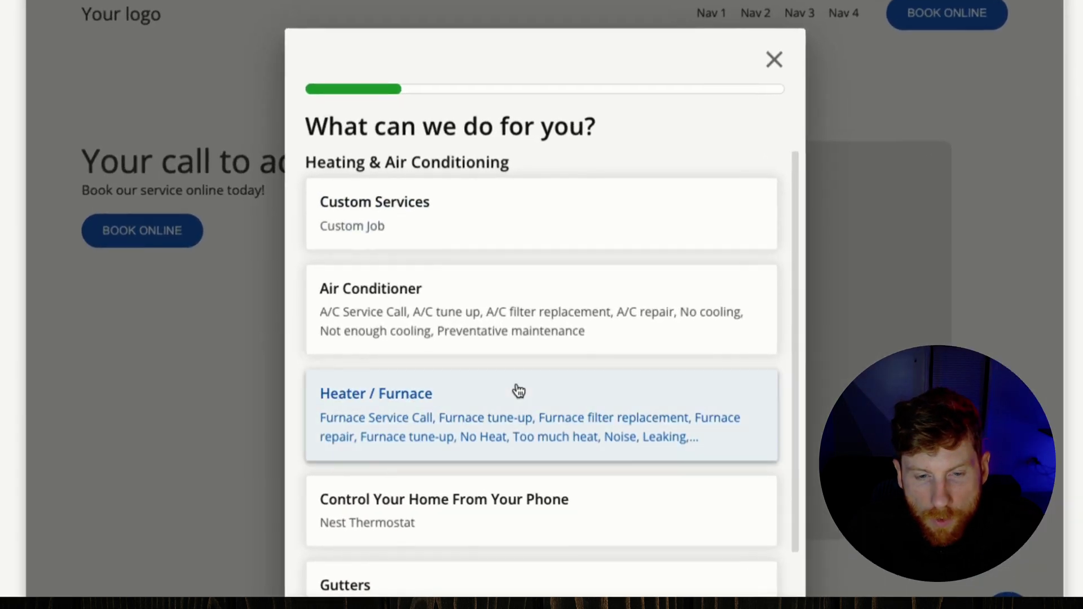
scroll(515, 395, "down", 2)
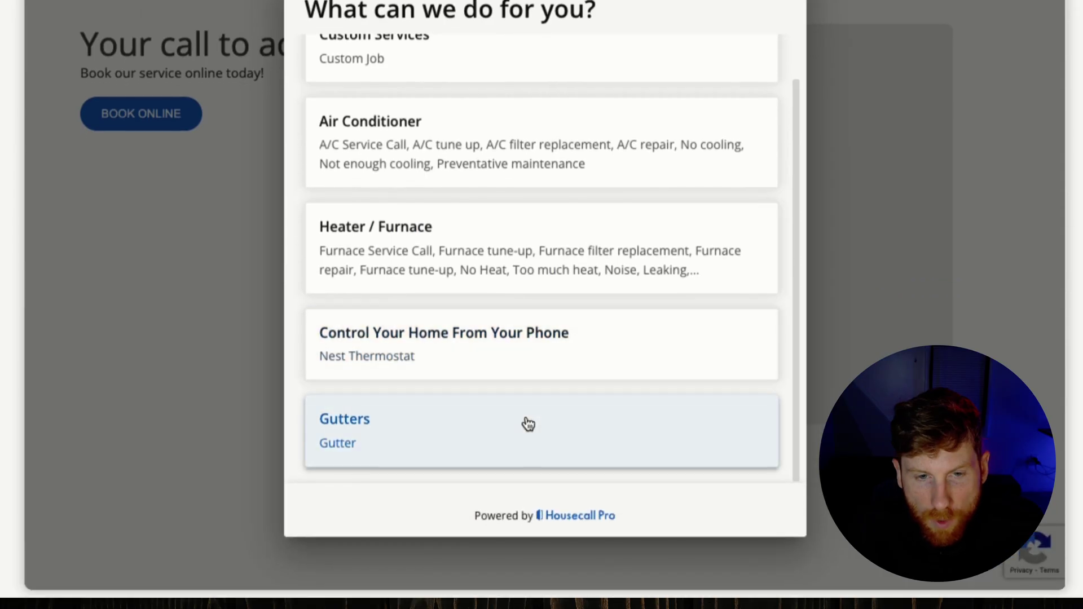
scroll(527, 454, "up", 2)
left_click(485, 234)
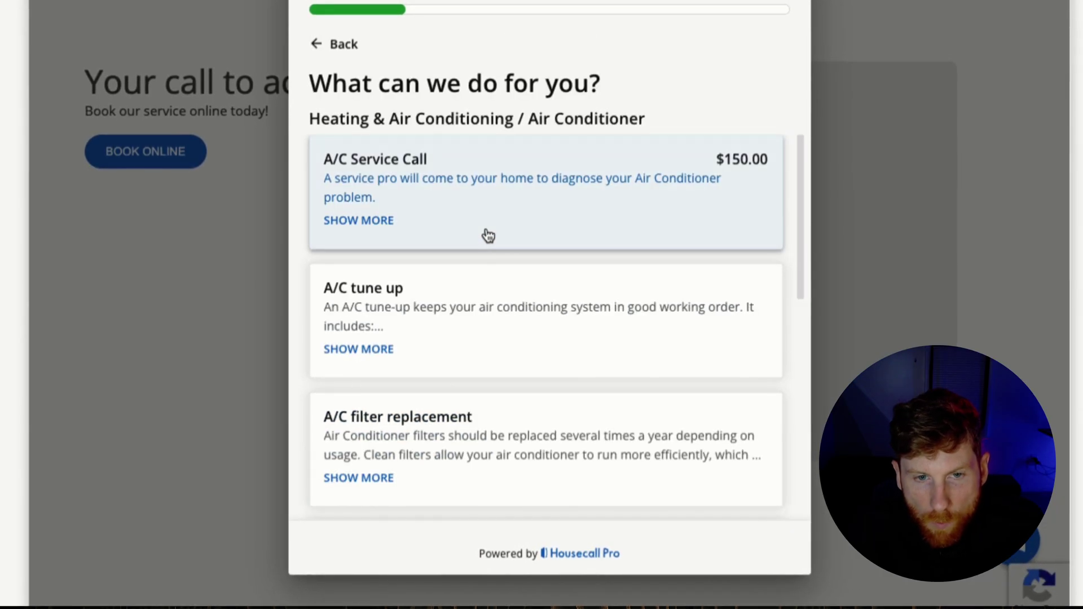
left_click(387, 228)
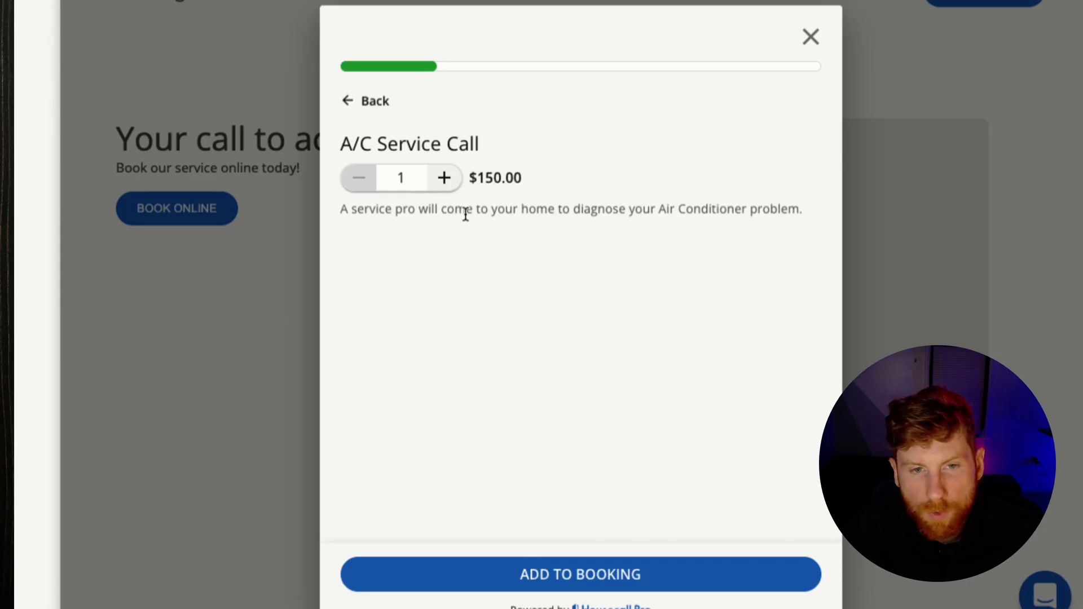
left_click(572, 574)
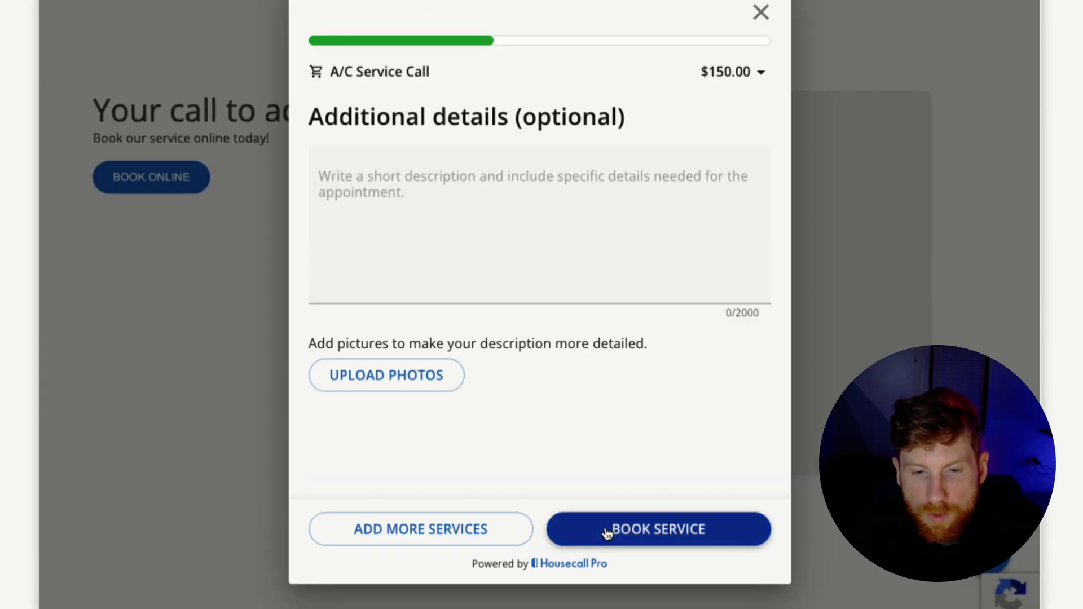
- Move past additional details and review the contact-details form in the booking preview
left_click(608, 530)
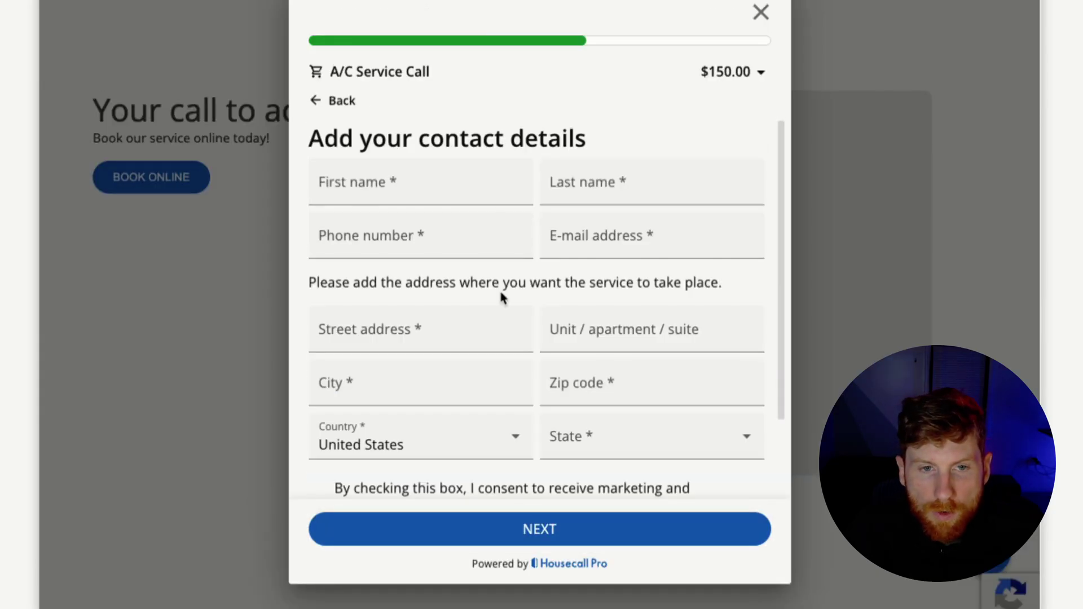
scroll(512, 327, "down", 1)
scroll(513, 327, "down", 1)
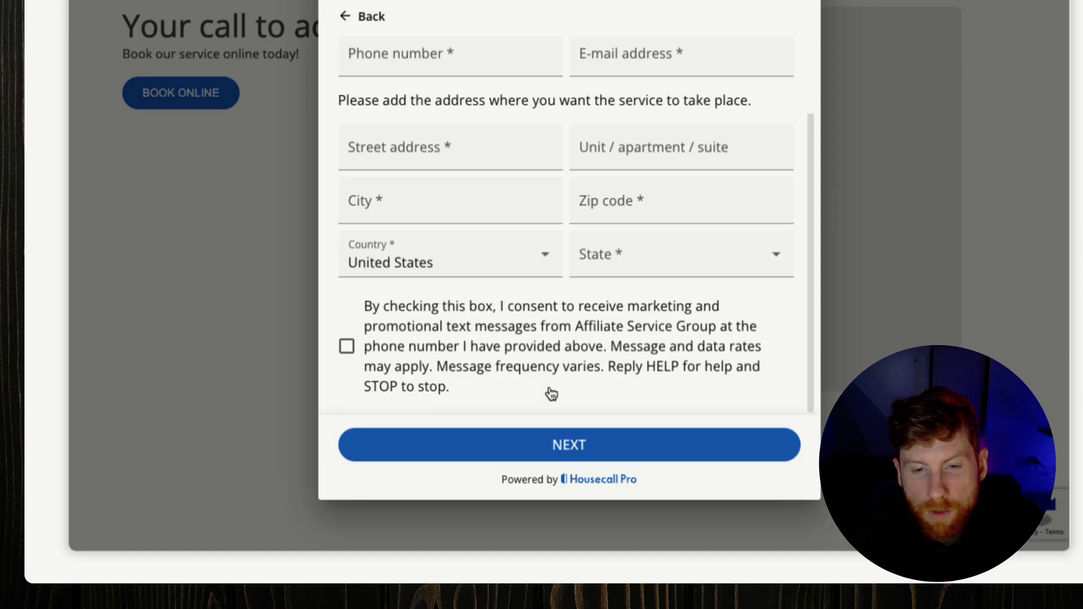
scroll(552, 394, "up", 2)
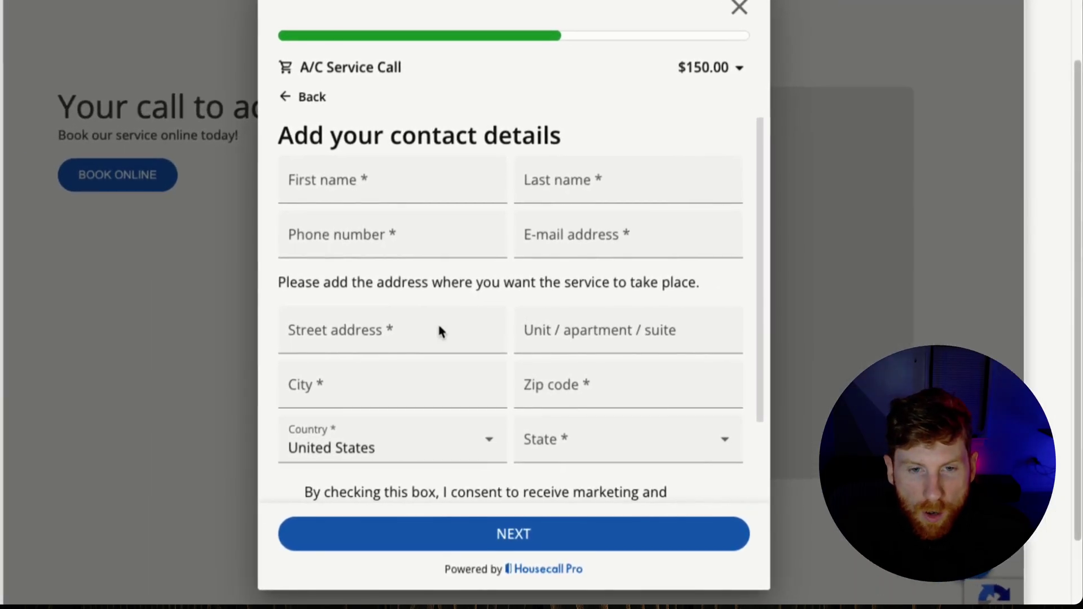
scroll(455, 475, "down", 1)
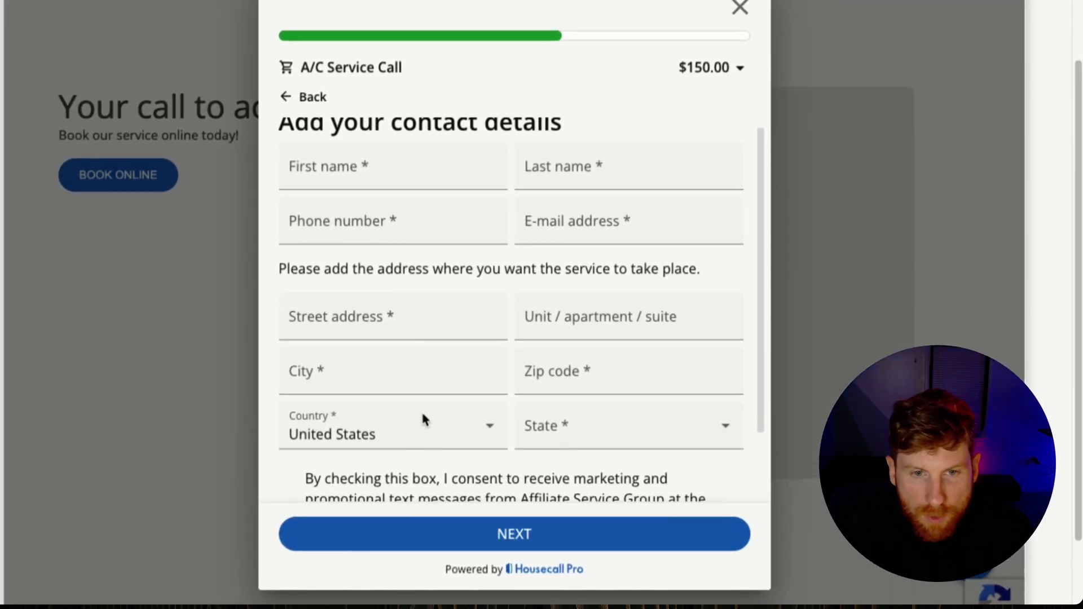
scroll(546, 283, "up", 1)
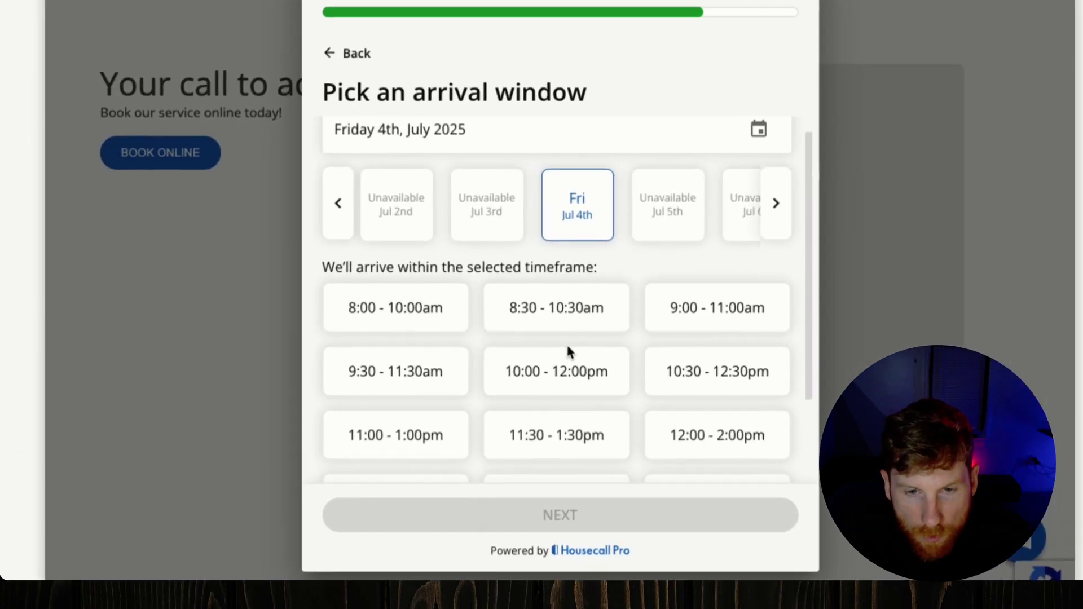
- Choose the 9:00-11:00am arrival slot on Friday, July 4th in the booking preview
scroll(567, 347, "down", 1)
scroll(568, 351, "up", 2)
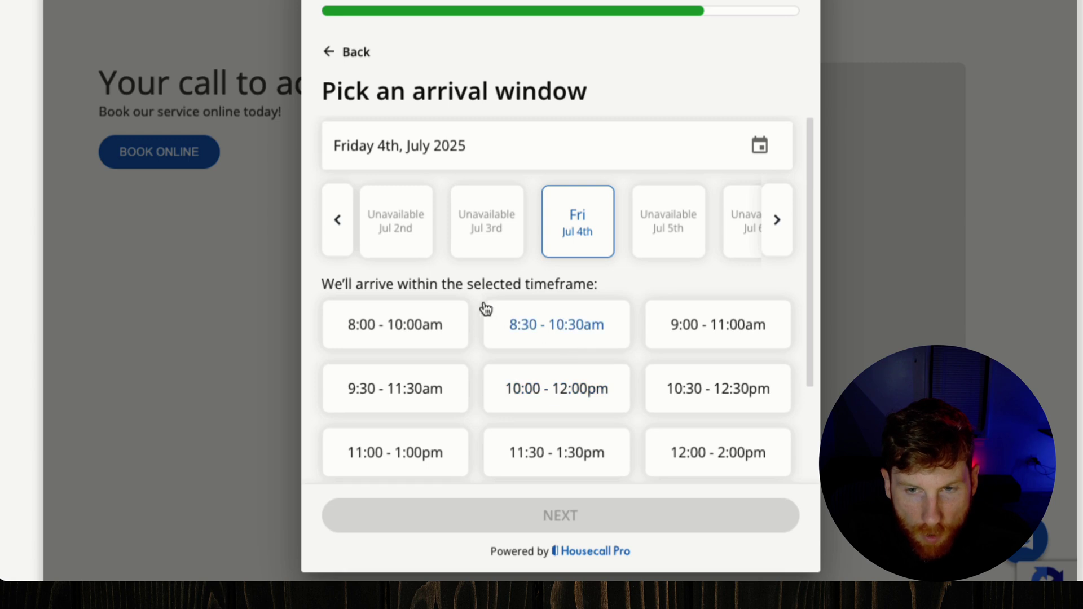
scroll(485, 389, "down", 2)
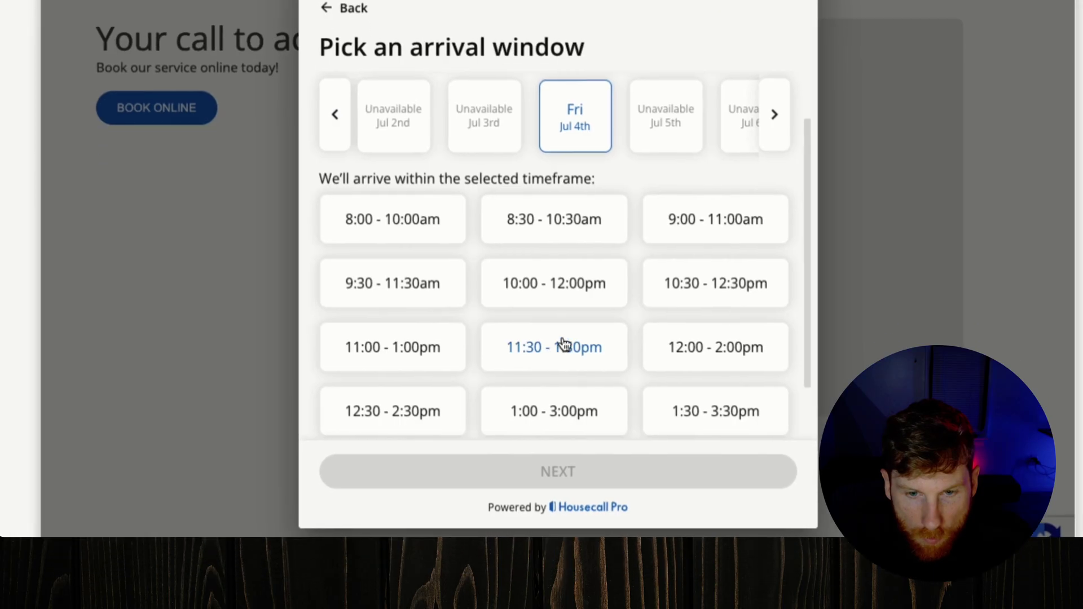
scroll(558, 394, "down", 2)
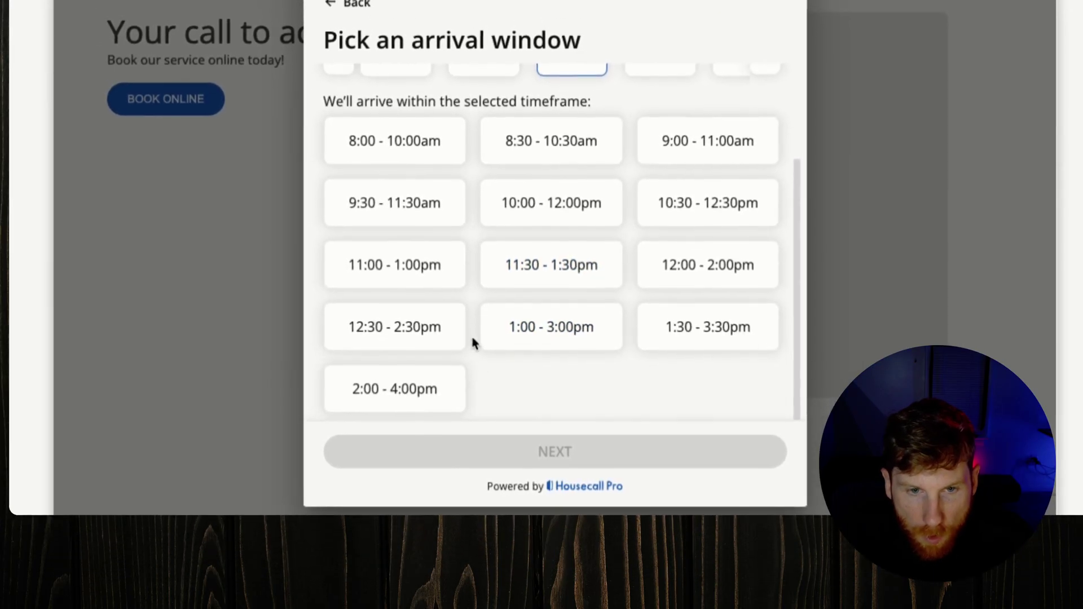
scroll(471, 333, "up", 2)
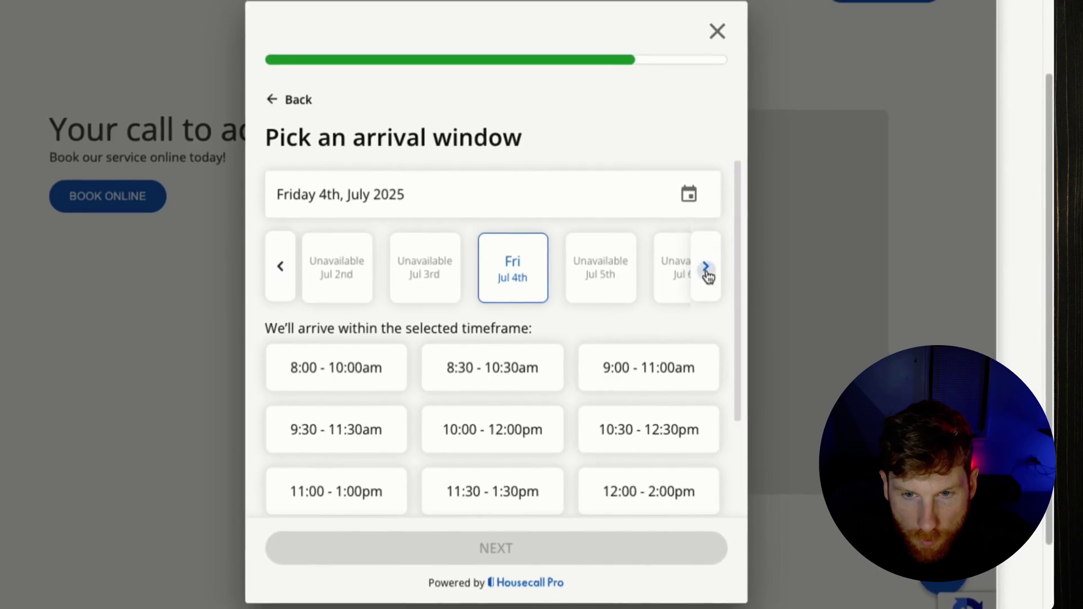
left_click(706, 271)
left_click(712, 271)
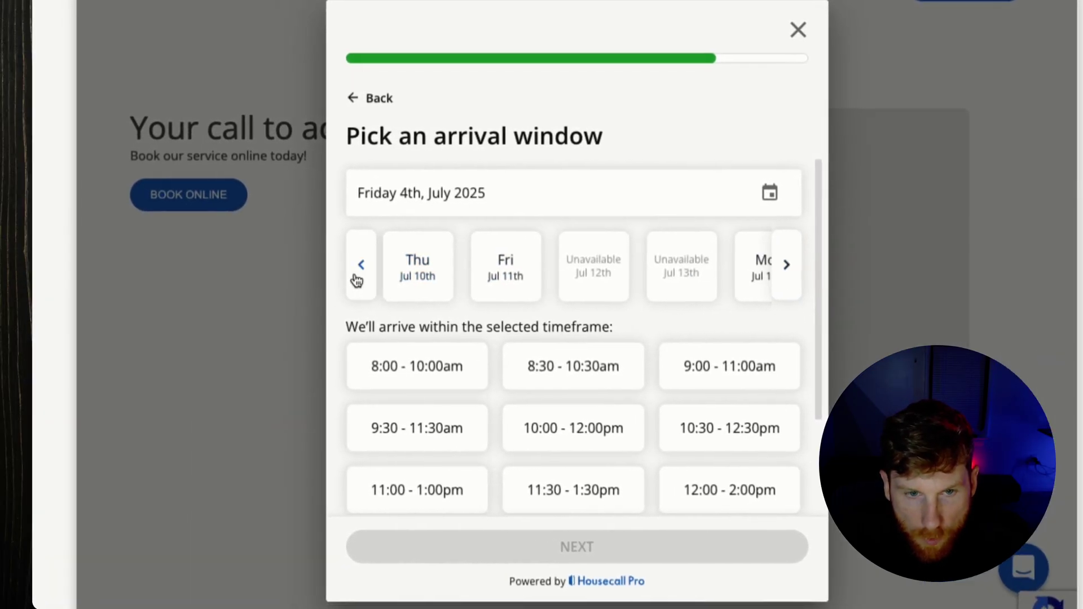
left_click(356, 278)
left_click(357, 278)
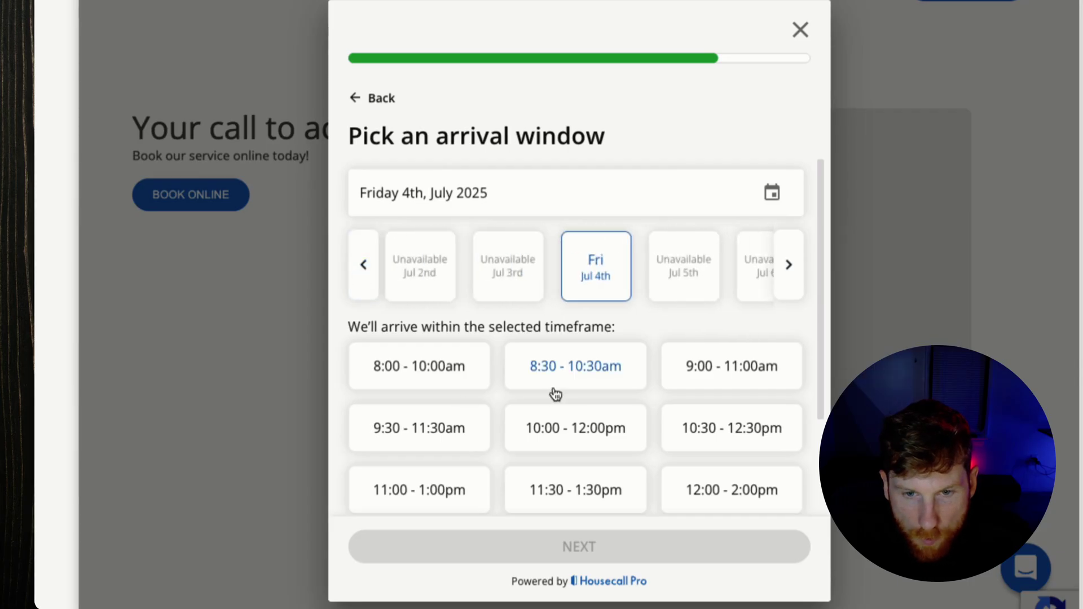
scroll(554, 391, "down", 1)
scroll(673, 367, "down", 1)
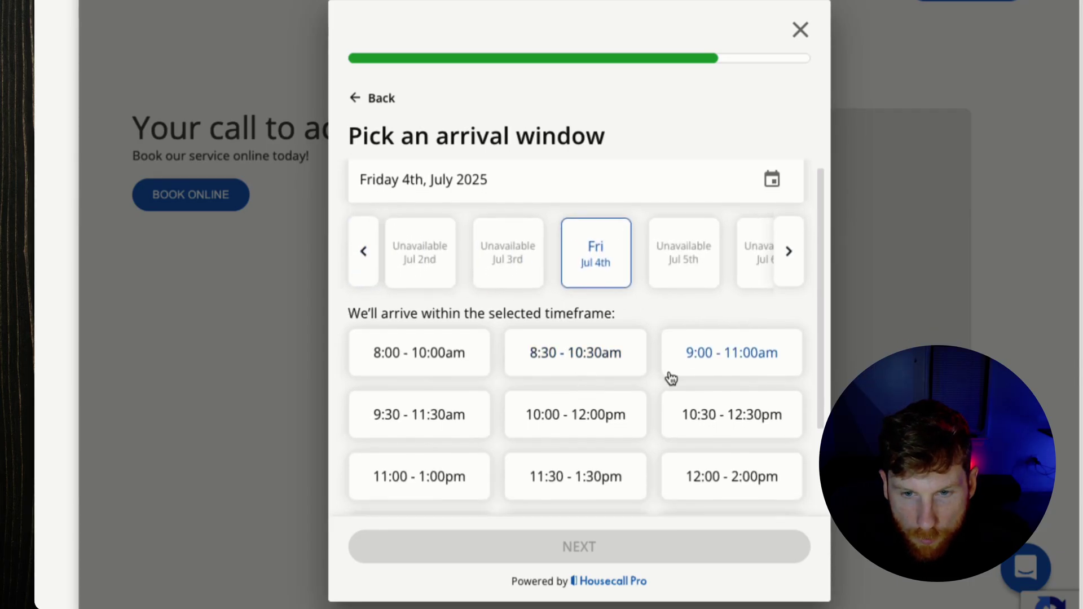
left_click(727, 357)
- Confirm the booking and review the $15.00 deposit Payment method preview
left_click(584, 546)
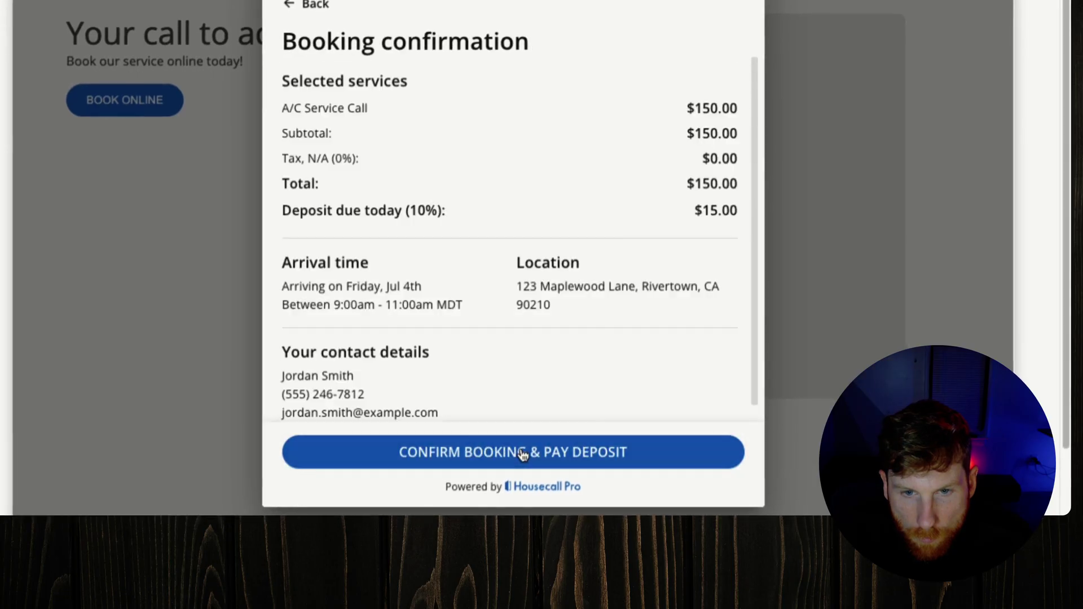
scroll(525, 335, "down", 1)
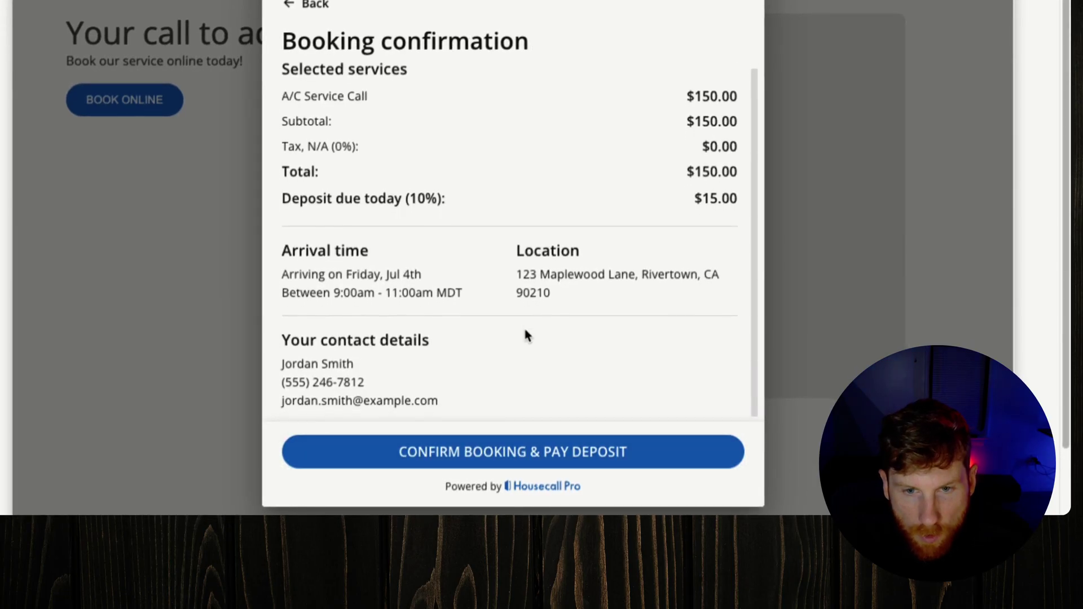
scroll(530, 335, "up", 1)
scroll(536, 332, "down", 5)
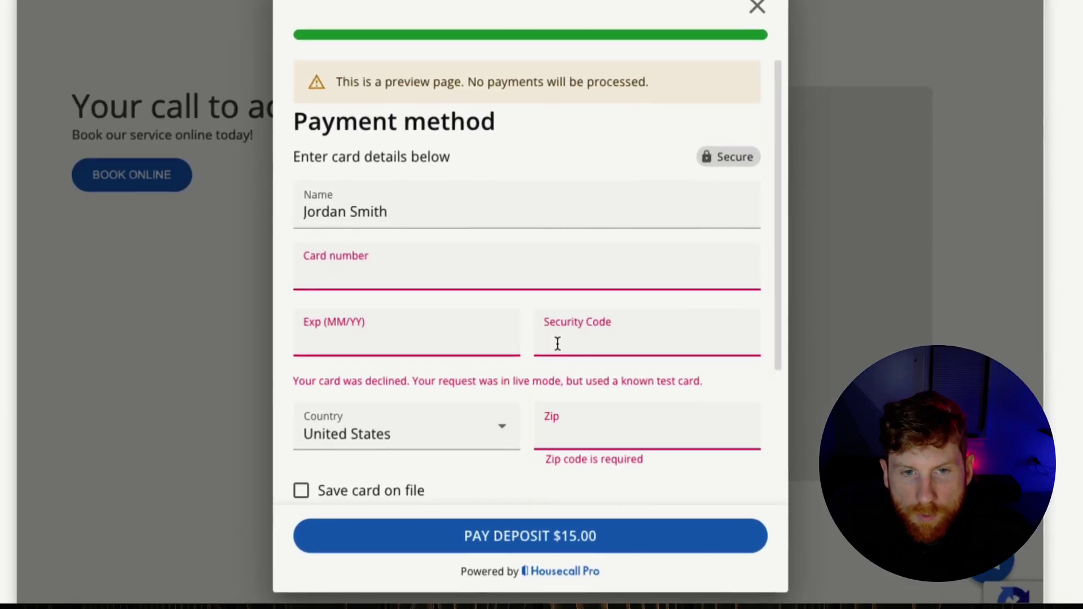
scroll(556, 345, "down", 3)
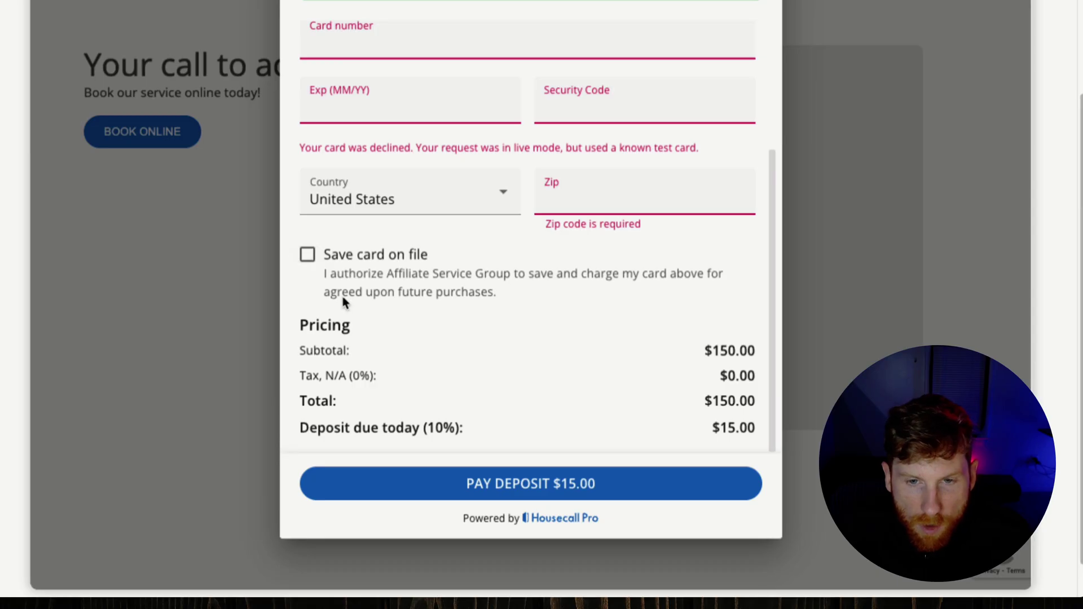
scroll(588, 434, "up", 3)
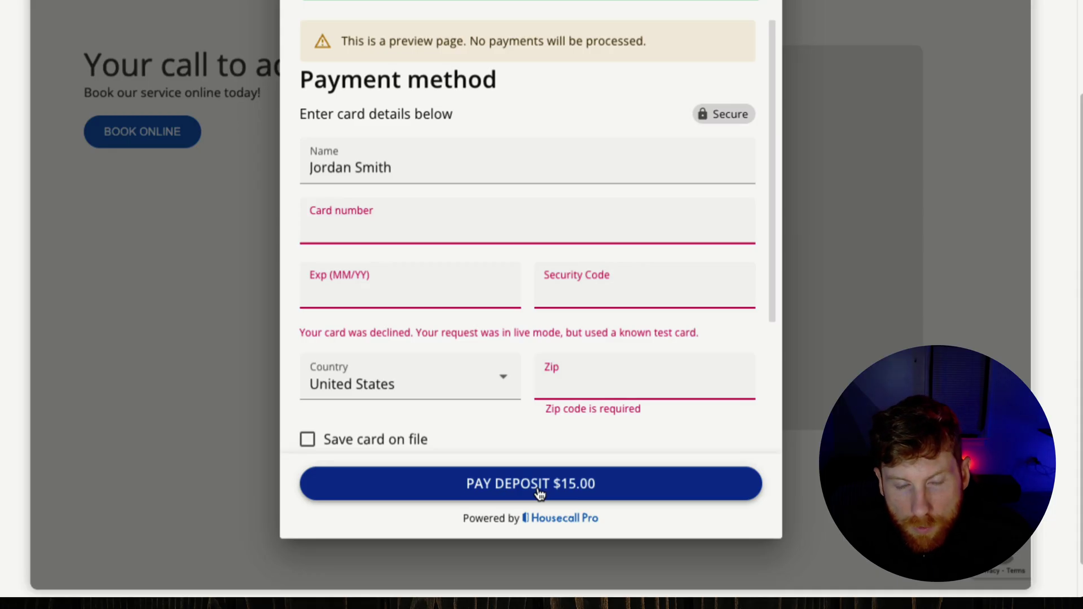
scroll(614, 366, "up", 1)
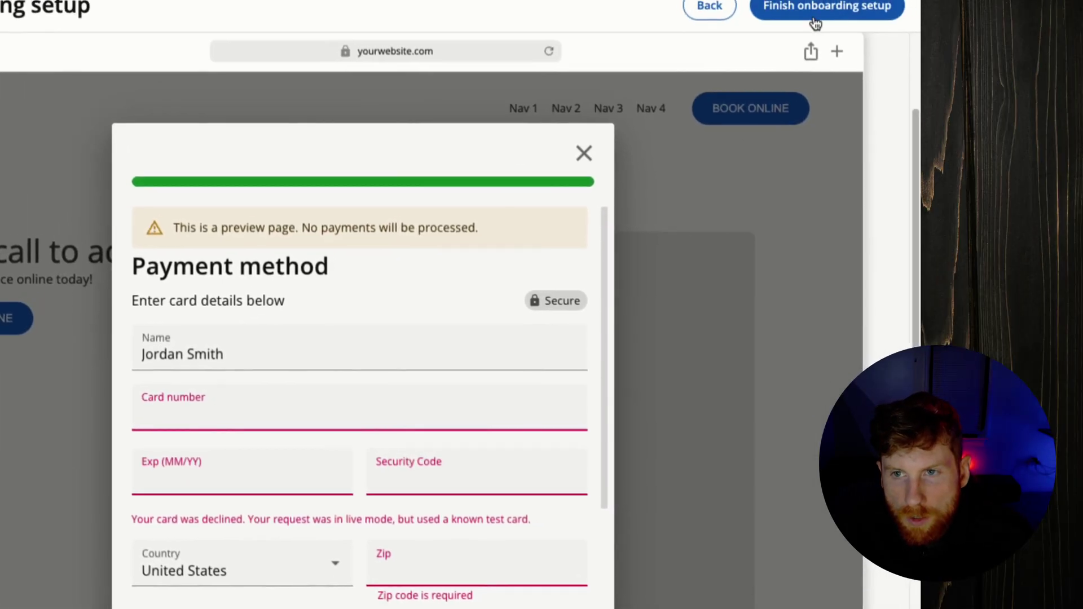
- Finish the booking onboarding and scroll through the booking button code and shareable link
left_click(815, 16)
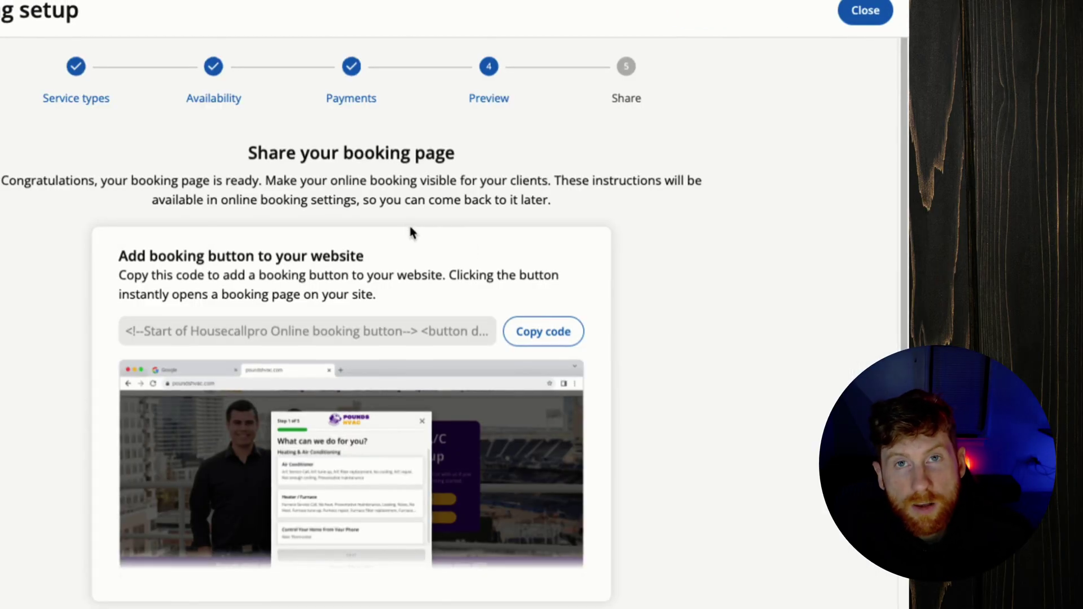
scroll(432, 265, "down", 1)
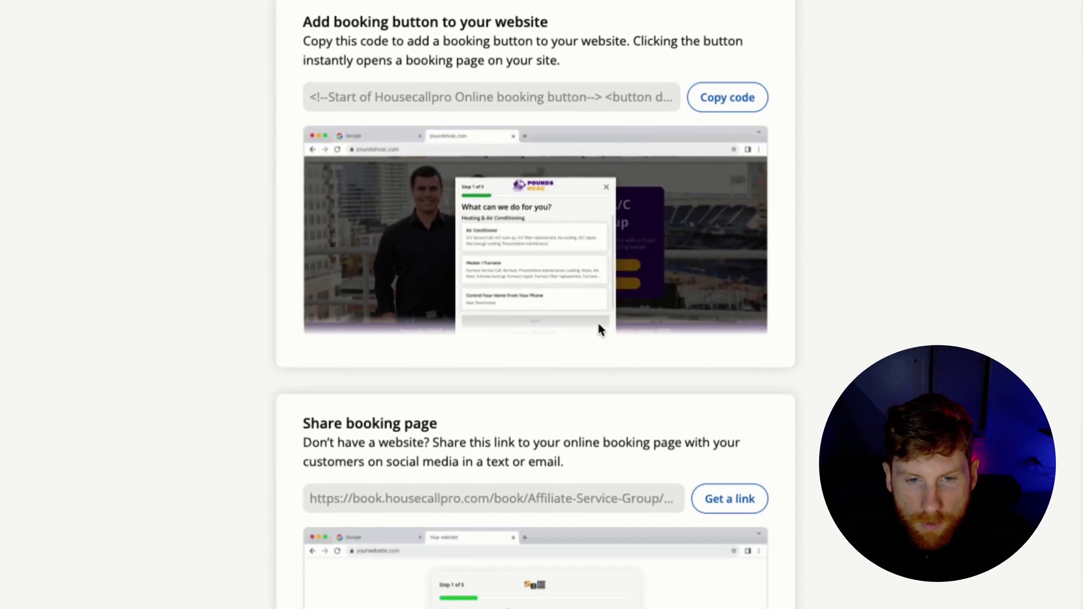
scroll(599, 329, "down", 3)
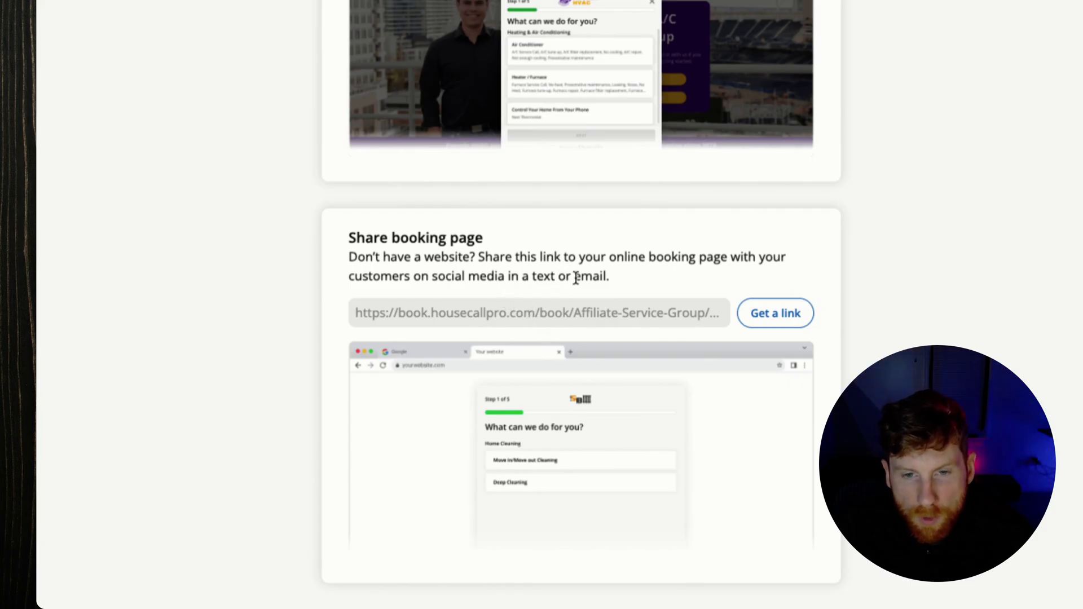
scroll(681, 341, "up", 5)
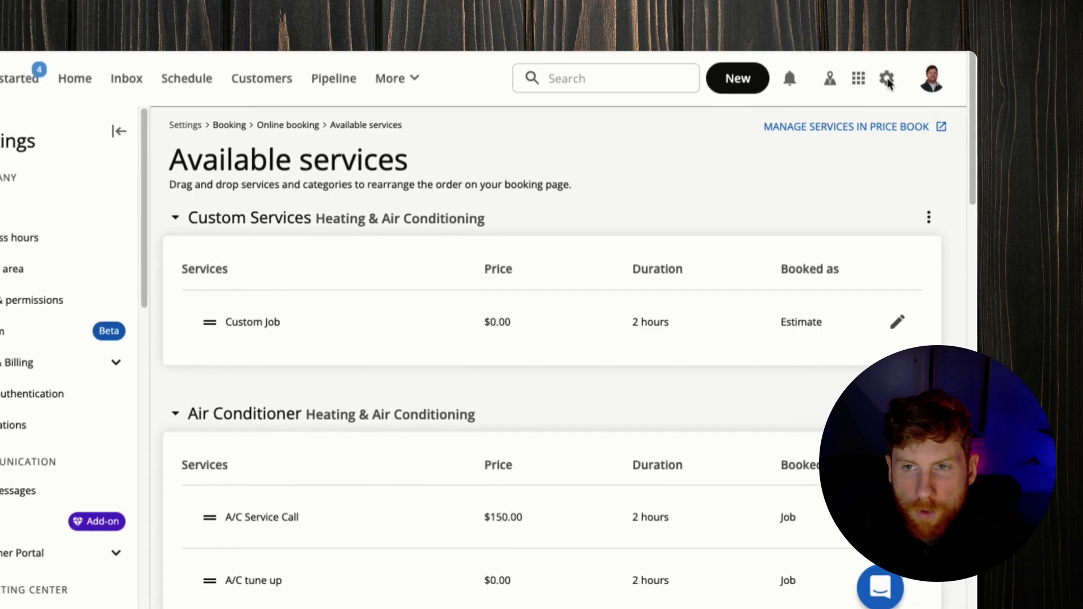
- Scroll through the Available services list and open the Custom Job service for editing
scroll(96, 308, "down", 5)
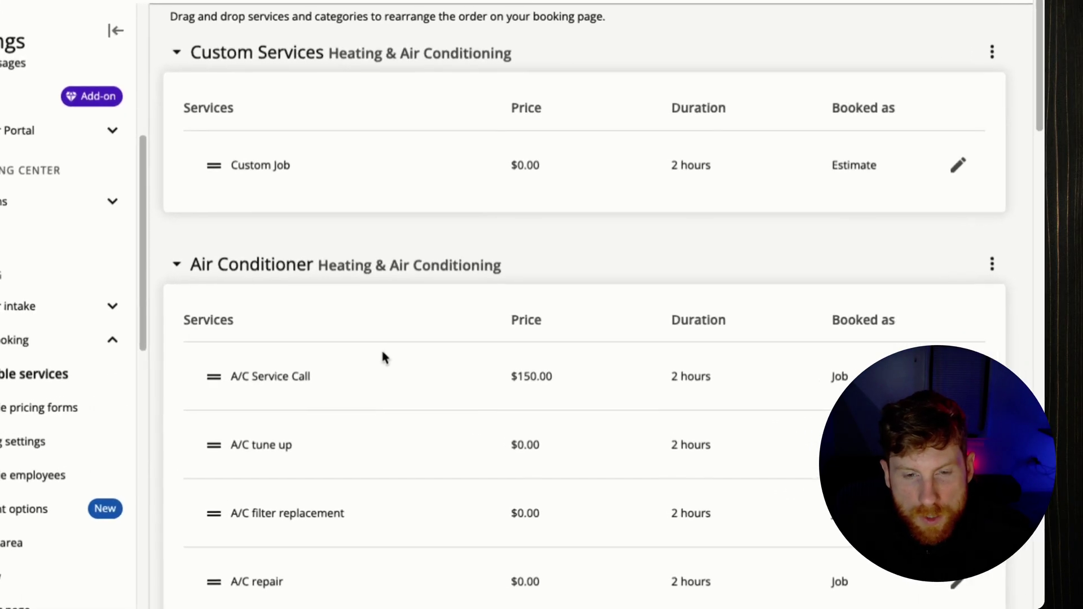
scroll(451, 376, "down", 5)
scroll(451, 376, "down", 3)
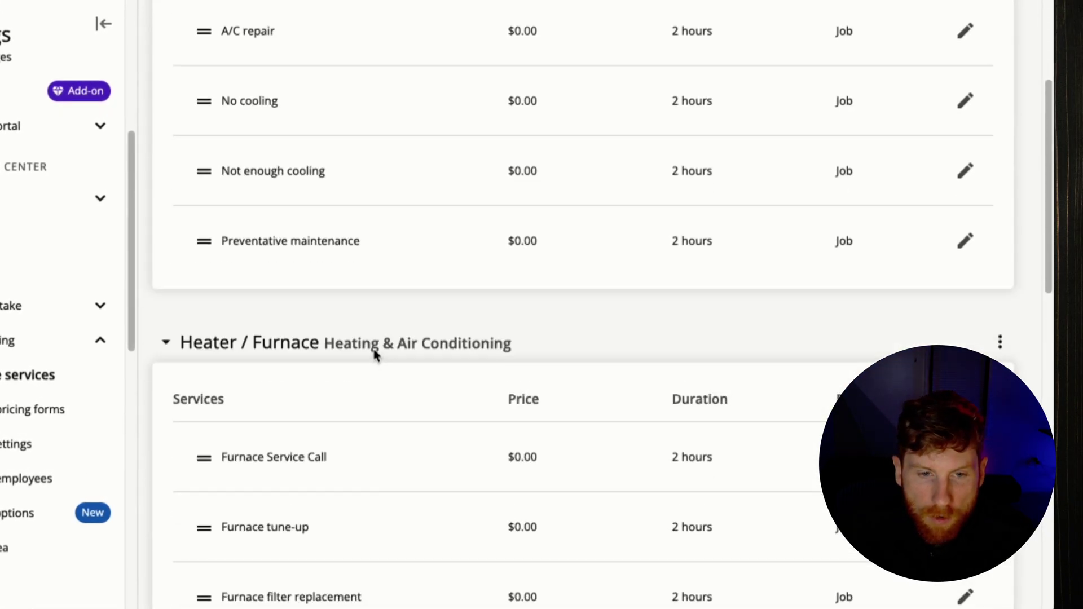
scroll(443, 423, "down", 5)
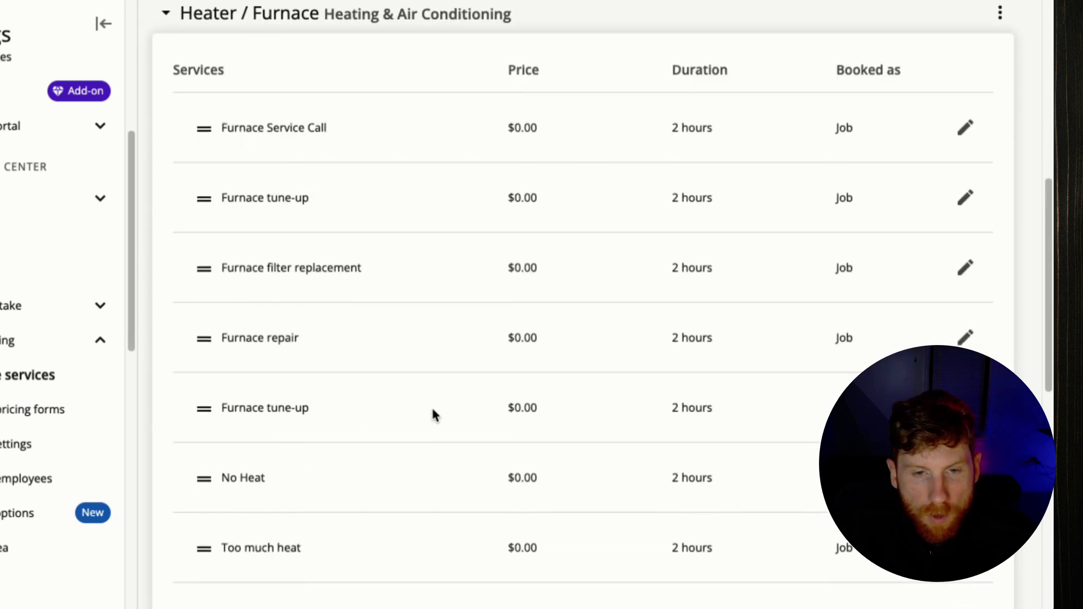
scroll(459, 449, "down", 1)
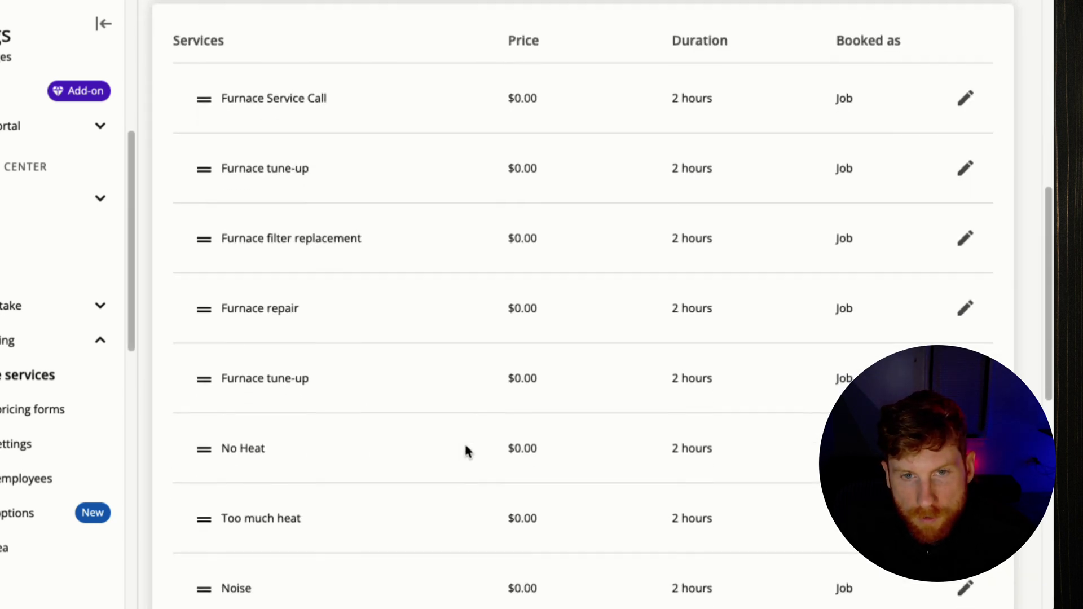
scroll(467, 451, "up", 15)
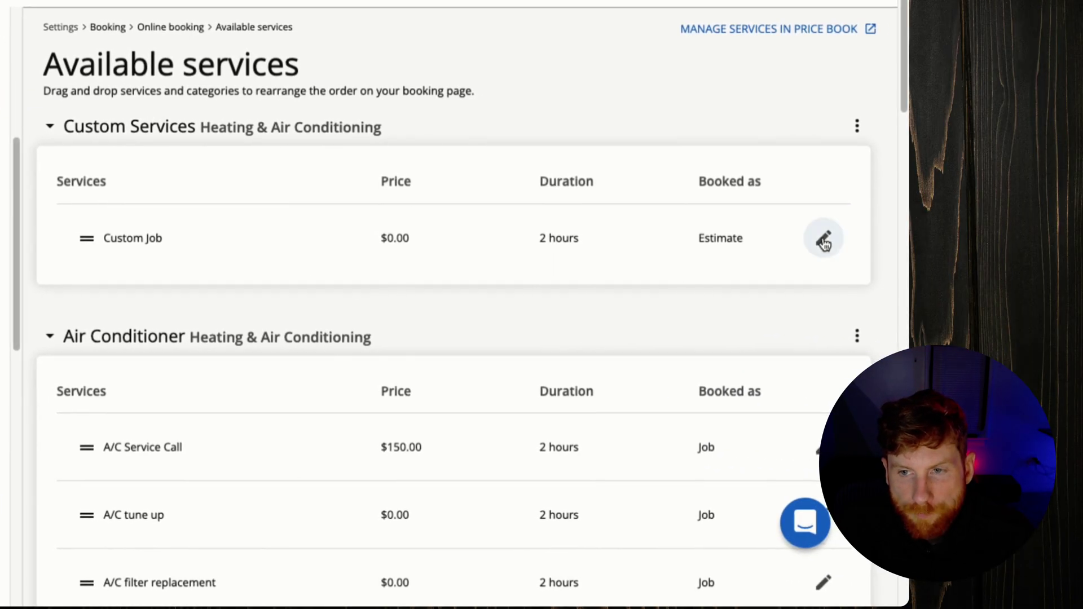
left_click(823, 240)
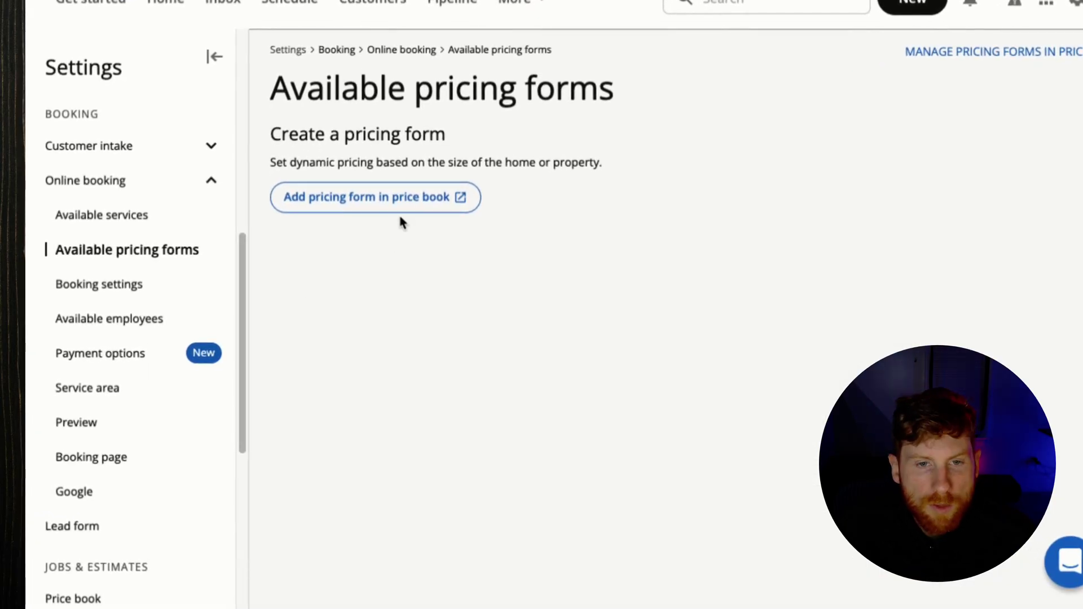
- Follow 'Add pricing form in price book' to the price book's Pricing forms page
left_click(407, 215)
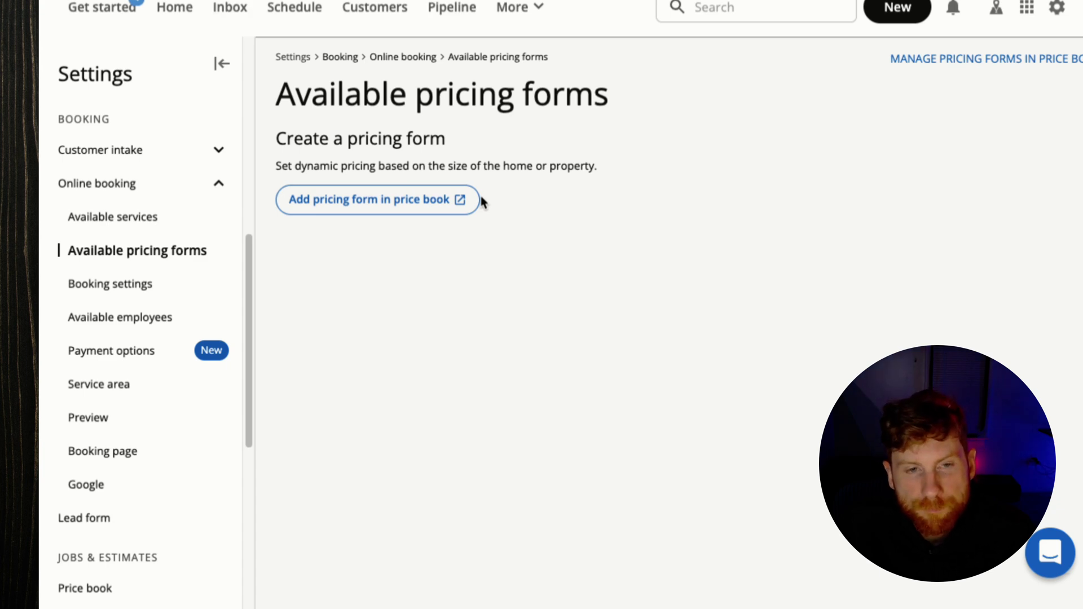
left_click(387, 200)
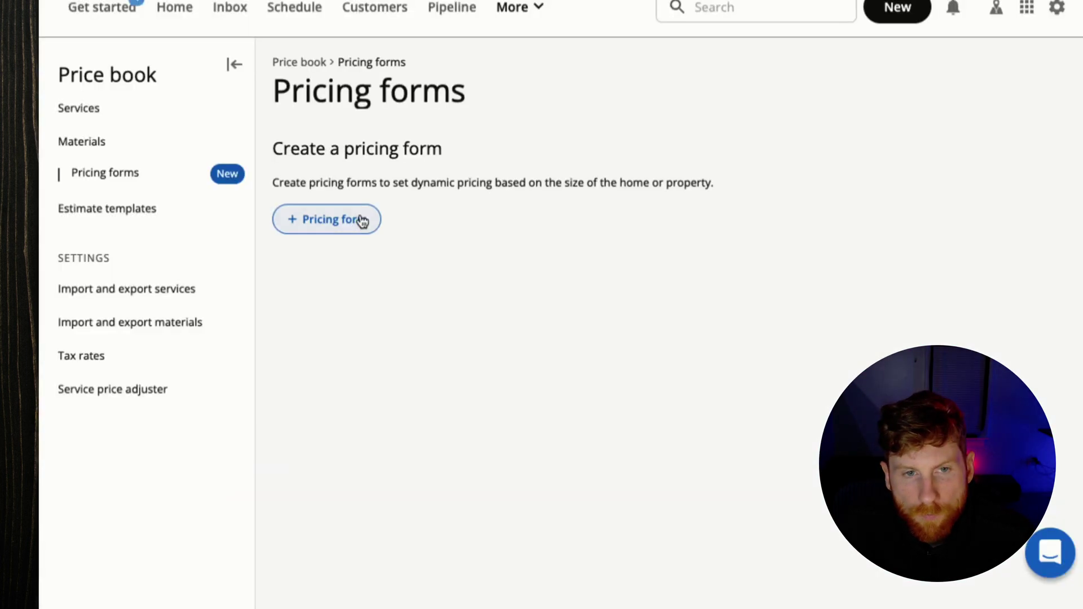
- Start a new pricing form and review its details, duration and field types without saving
left_click(361, 221)
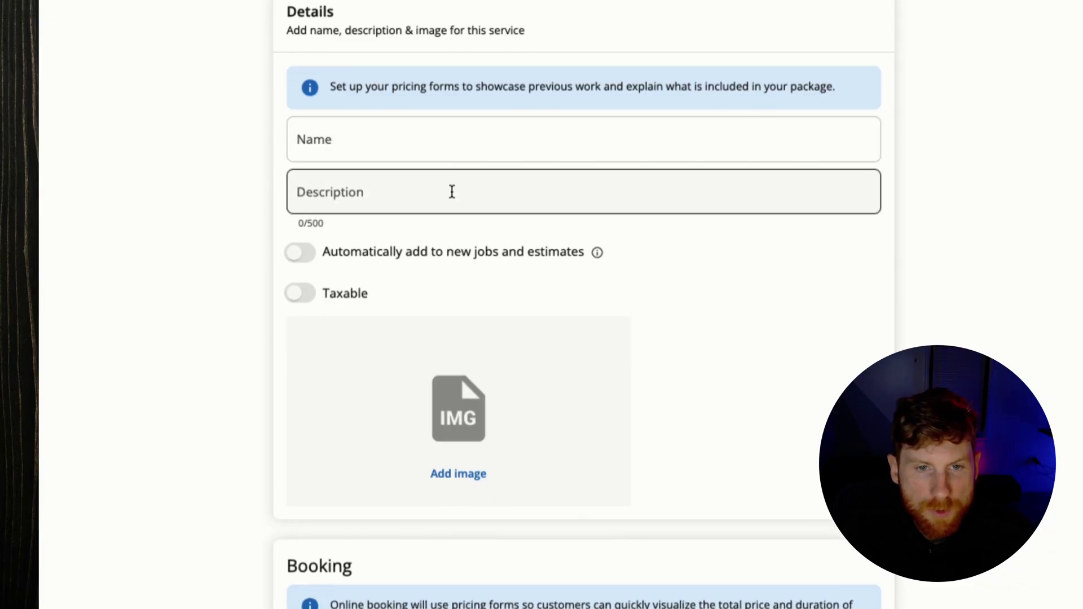
scroll(558, 210, "down", 2)
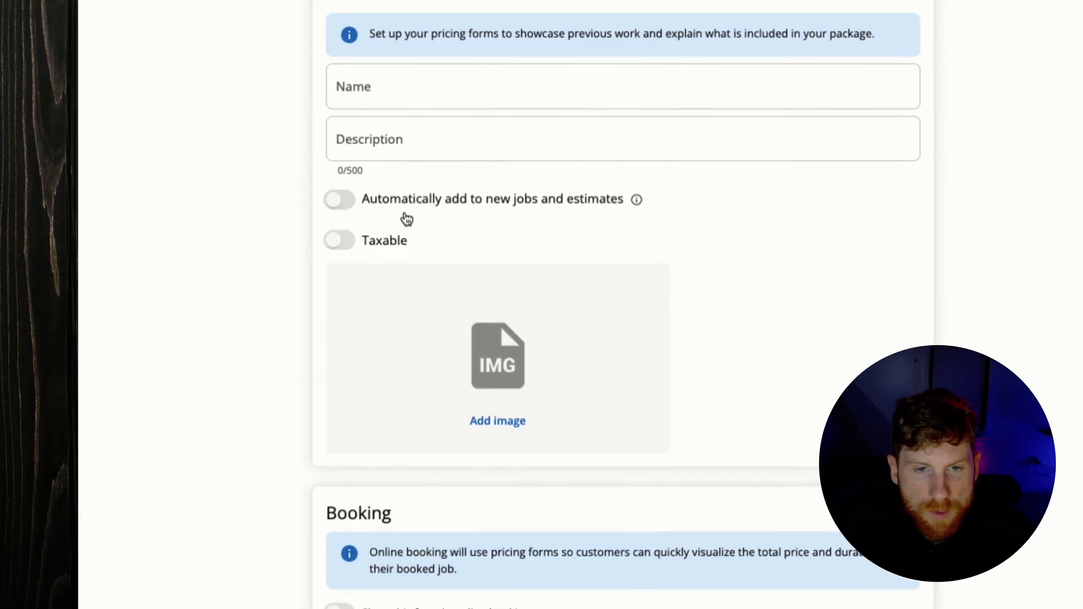
scroll(636, 220, "down", 2)
scroll(445, 253, "down", 5)
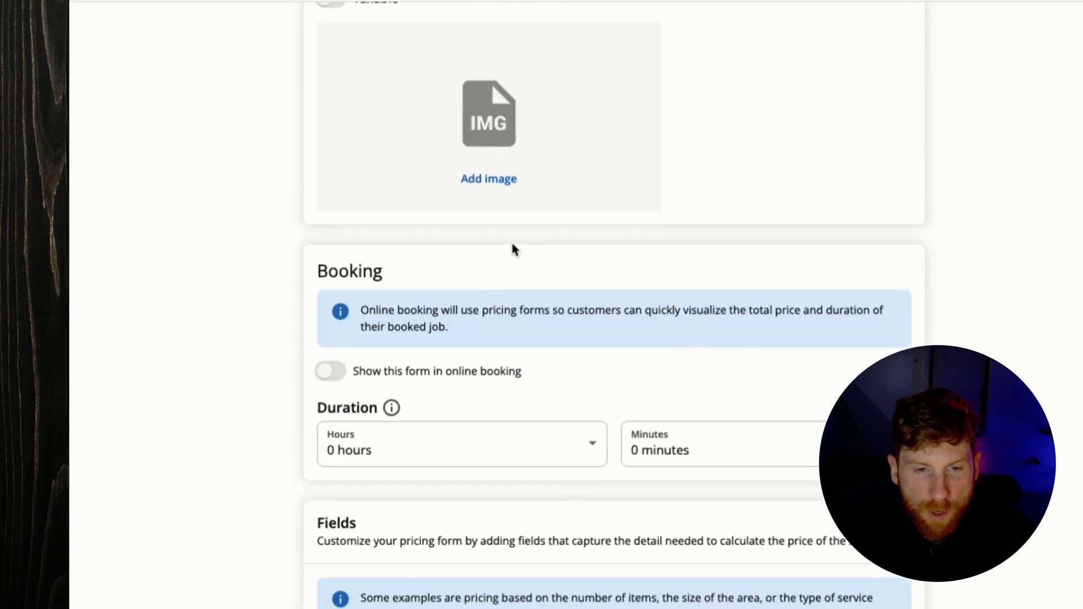
scroll(445, 228, "down", 5)
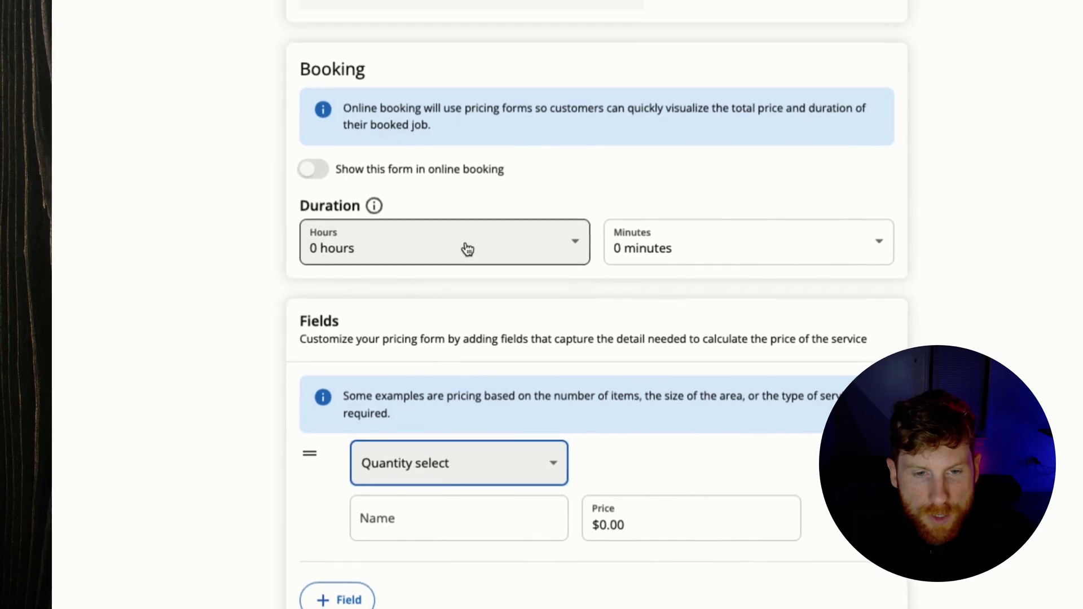
scroll(467, 249, "down", 1)
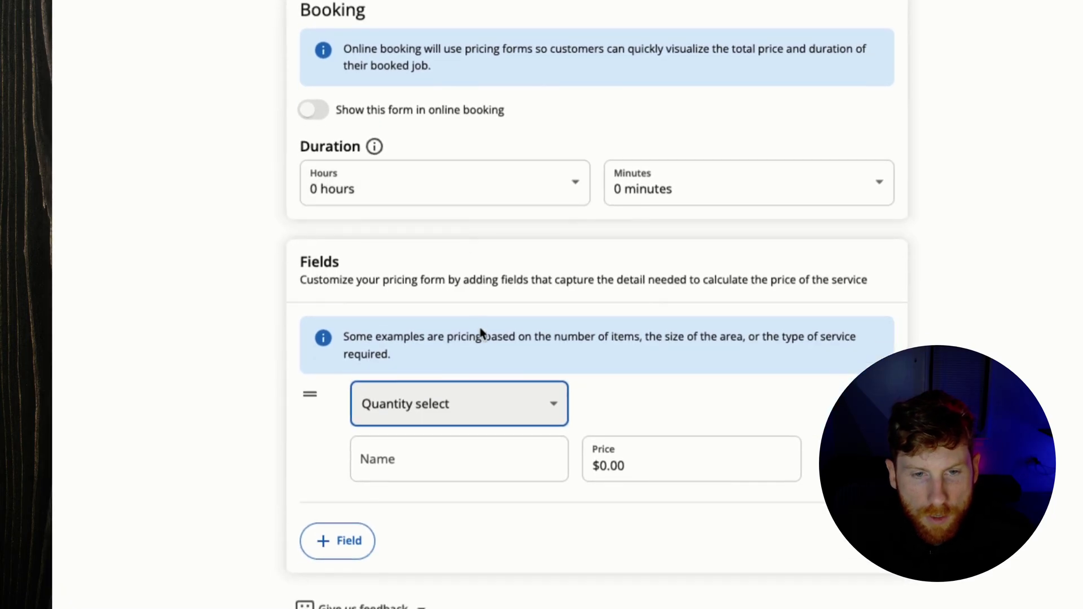
left_click(554, 410)
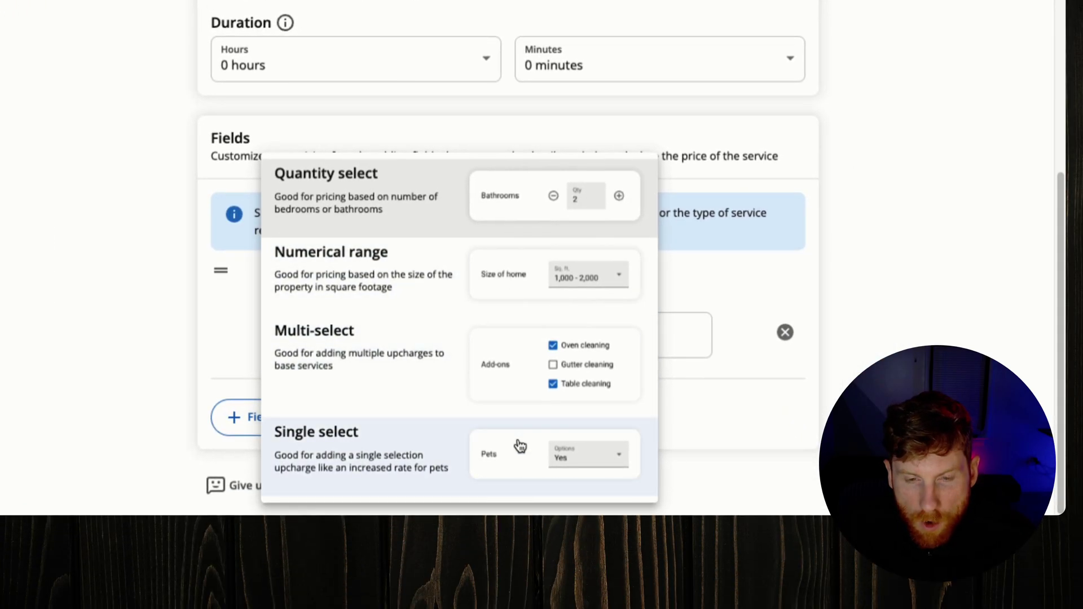
left_click(726, 281)
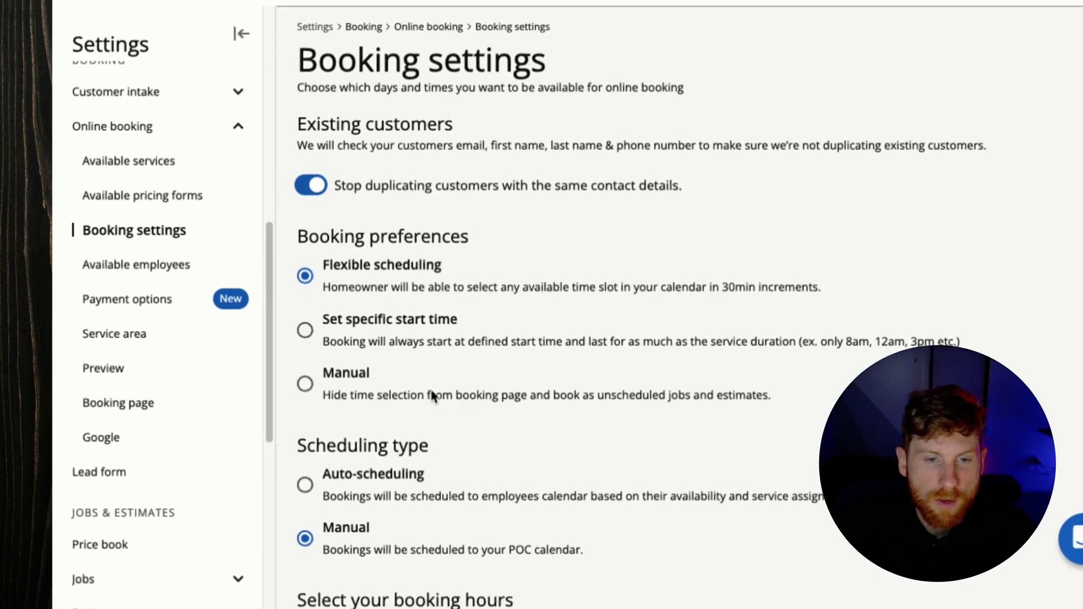
- Scroll through booking hours, Arrival window and Earliest availability, then back up
scroll(465, 433, "down", 3)
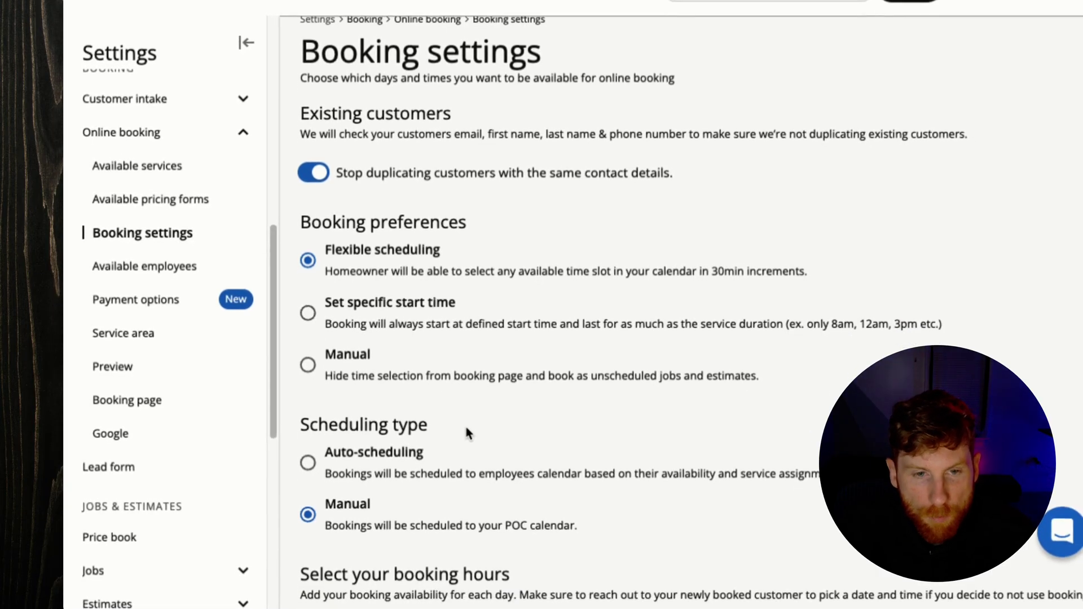
scroll(451, 393, "up", 3)
scroll(444, 344, "down", 5)
scroll(457, 353, "down", 10)
scroll(461, 366, "down", 2)
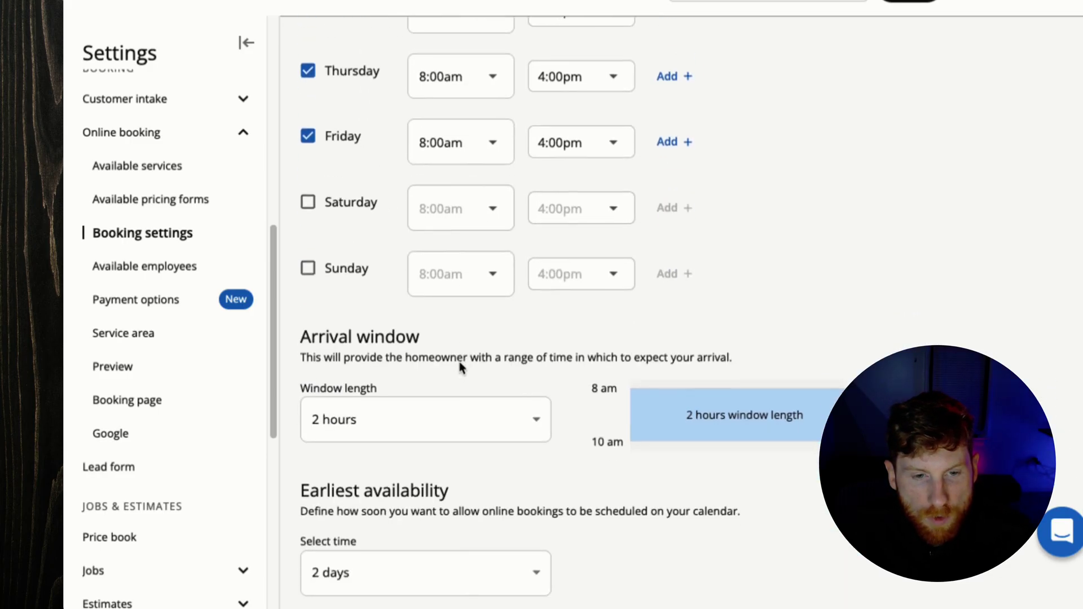
scroll(448, 496, "up", 15)
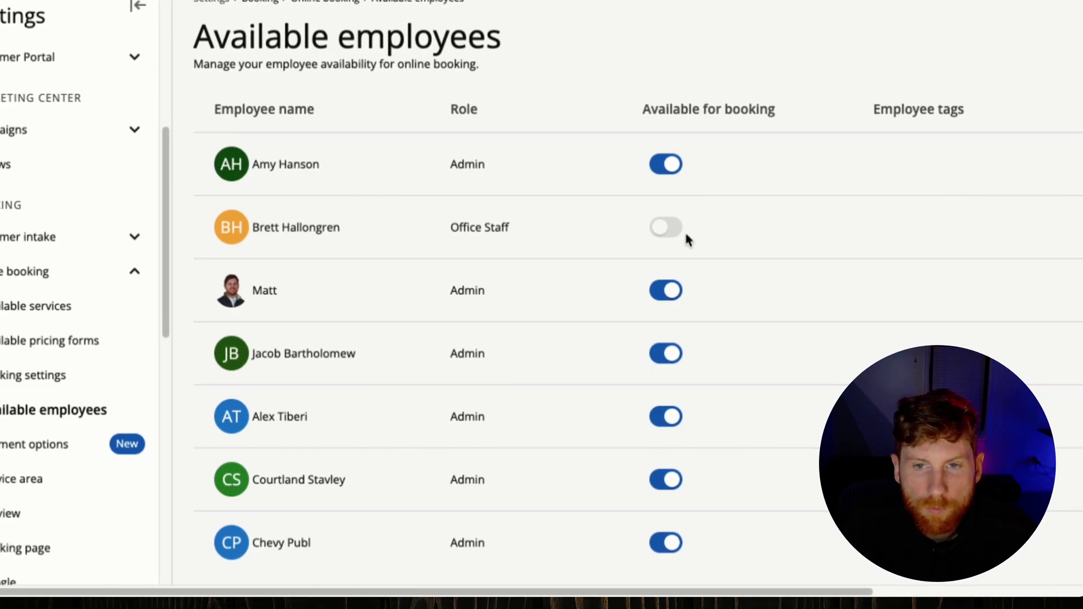
scroll(671, 381, "down", 3)
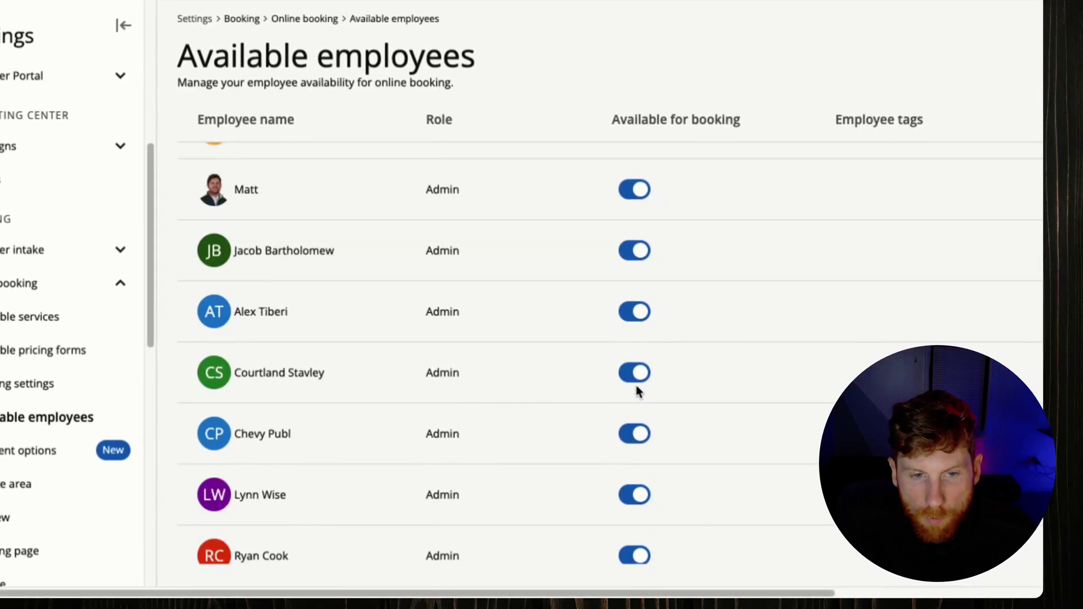
scroll(636, 391, "down", 4)
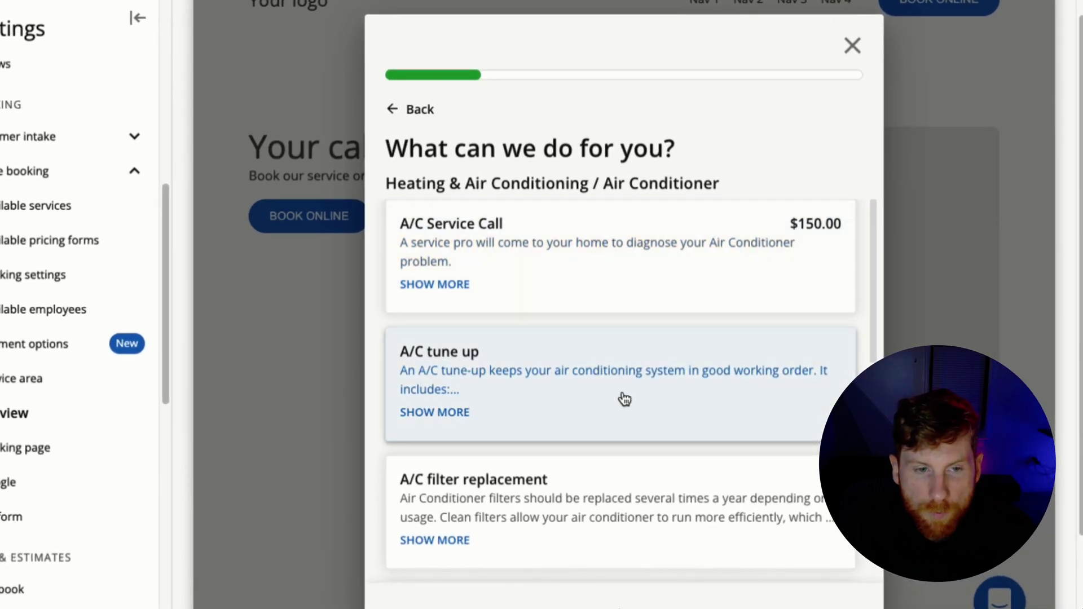
- Scroll up the online booking preview and view it full screen
scroll(631, 339, "up", 3)
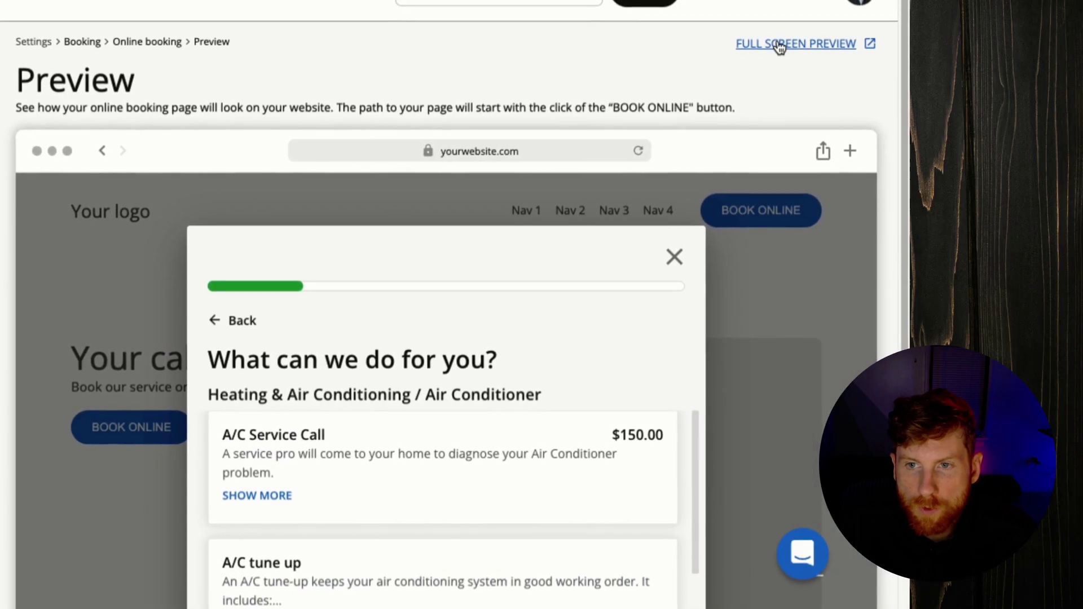
left_click(959, 8)
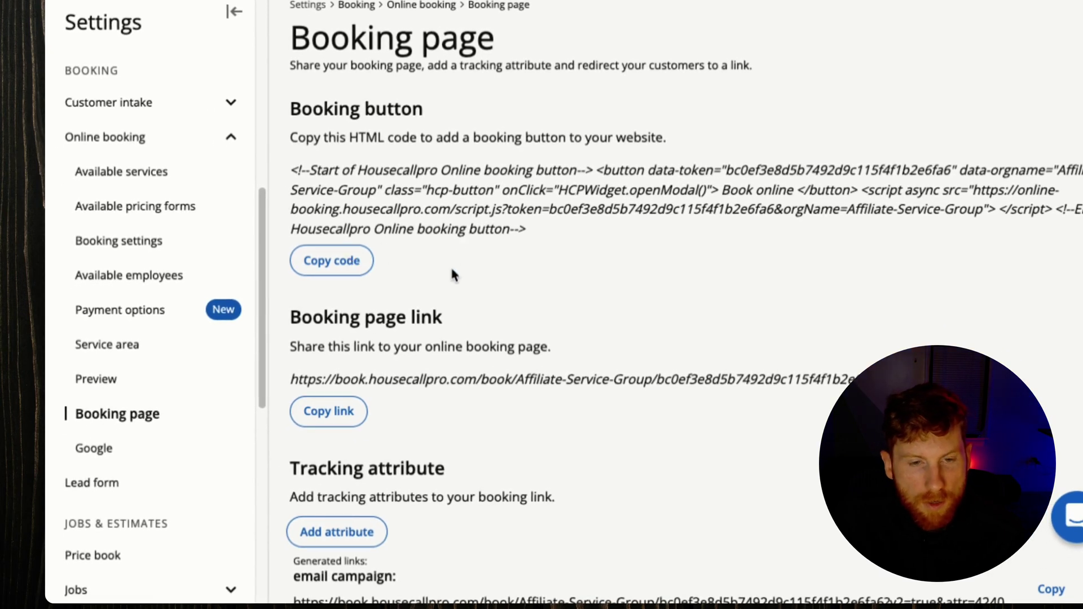
- Scroll down the Booking page settings with the embed code and booking link
scroll(450, 277, "down", 3)
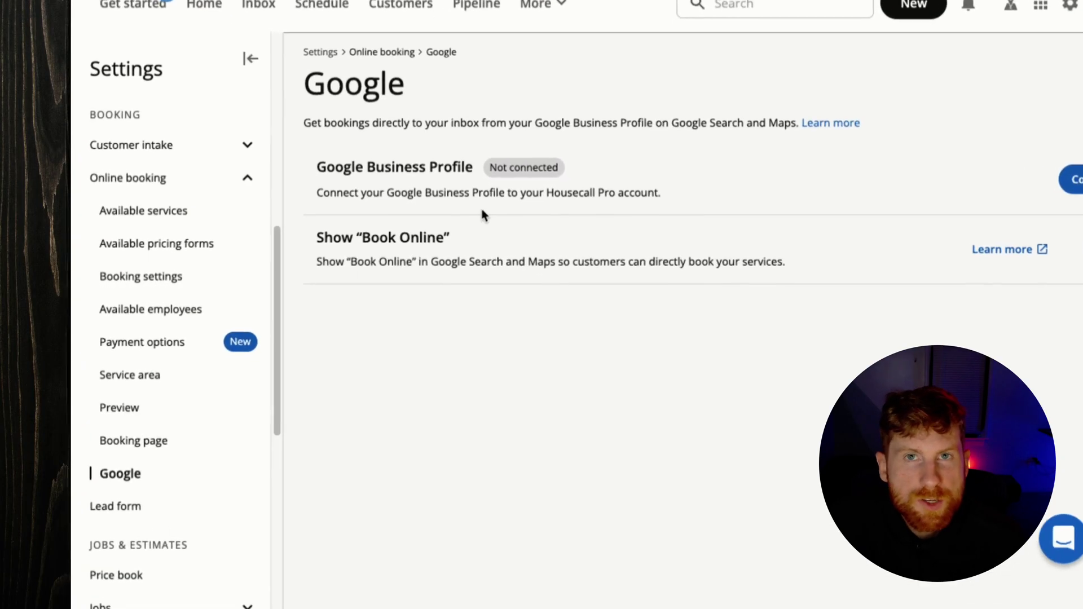
- Scroll up the Settings sidebar on the Google online booking page
scroll(291, 269, "up", 3)
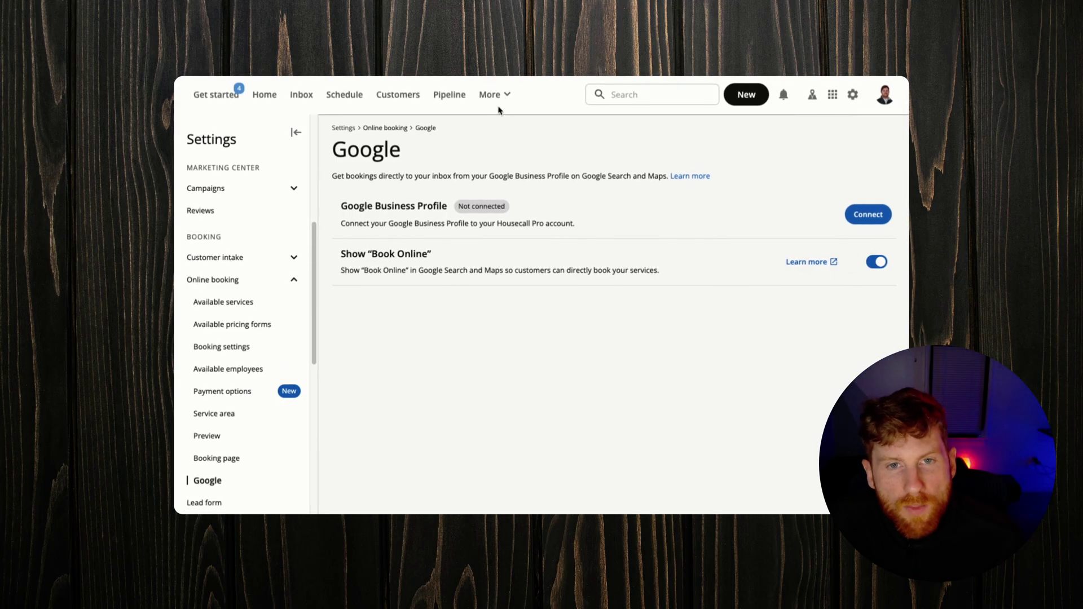
- Open Marketing Center's Online Booking from More and switch between the Jobs and Estimates tabs
left_click(507, 95)
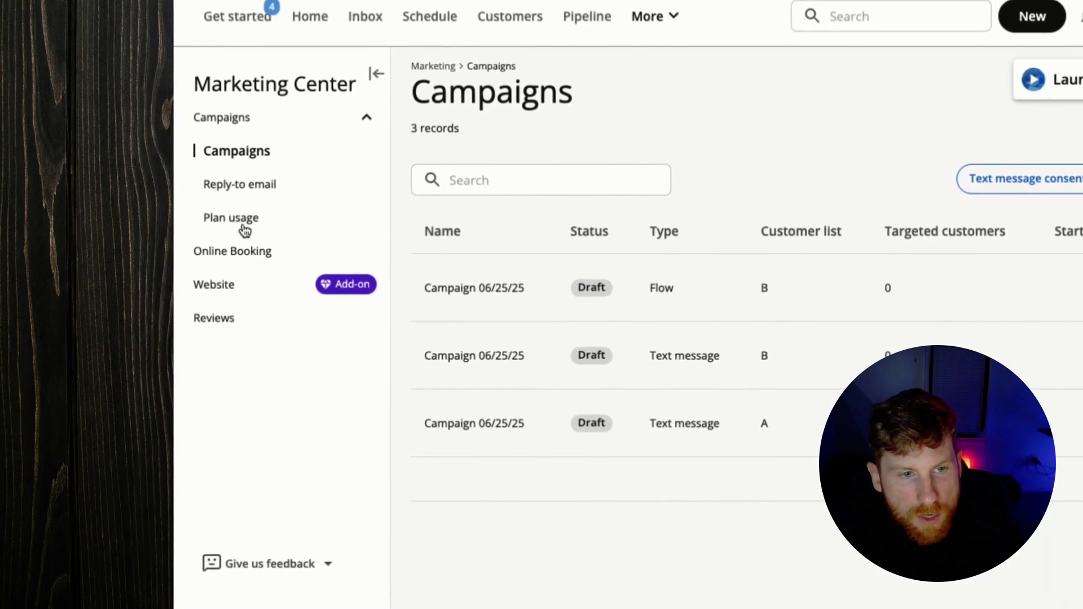
left_click(242, 255)
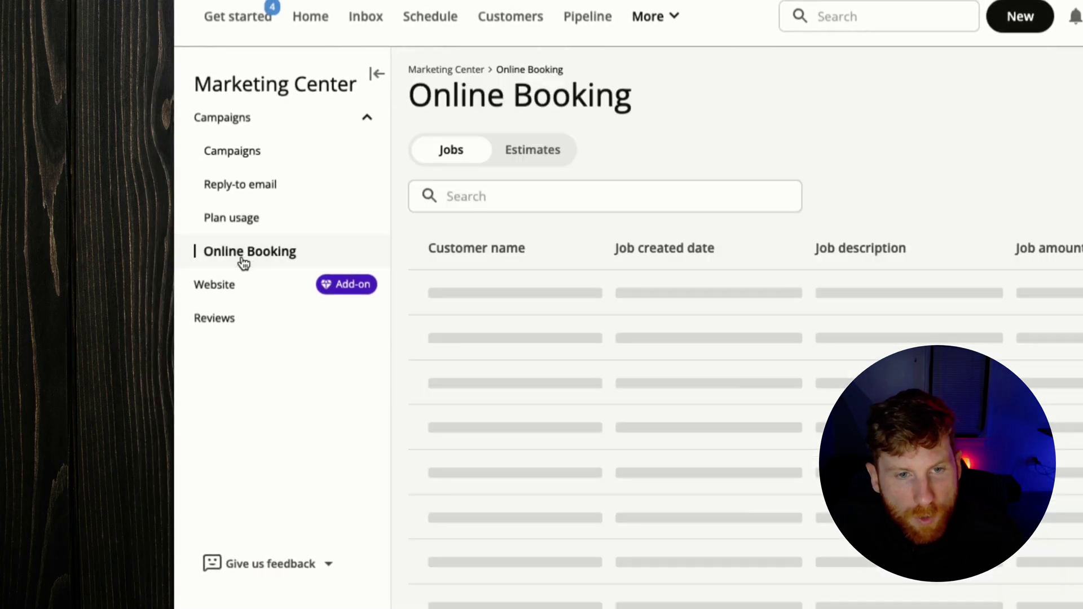
left_click(512, 169)
left_click(451, 168)
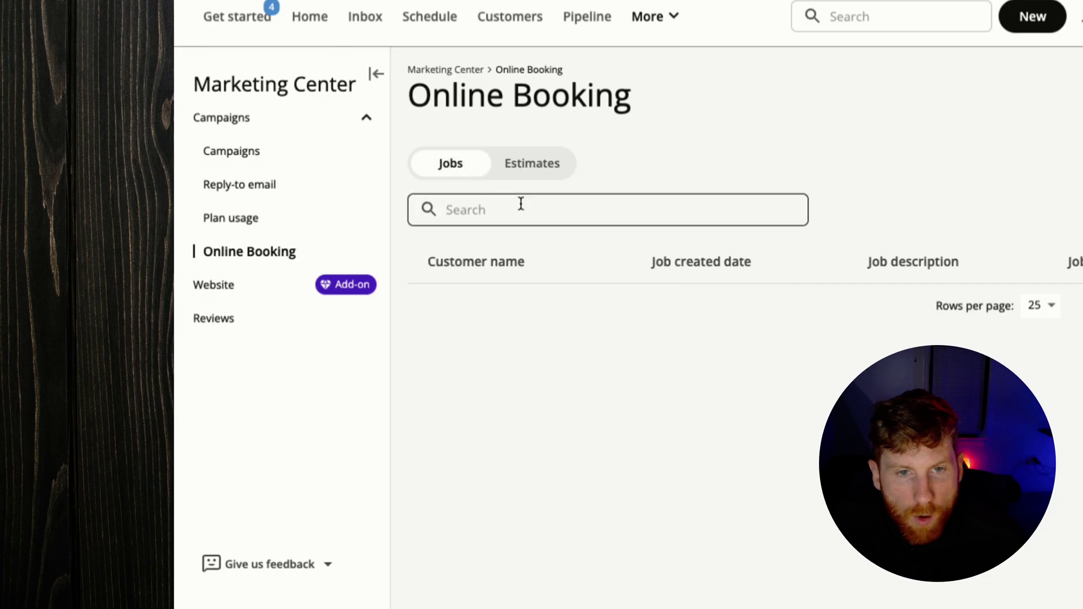
left_click(525, 169)
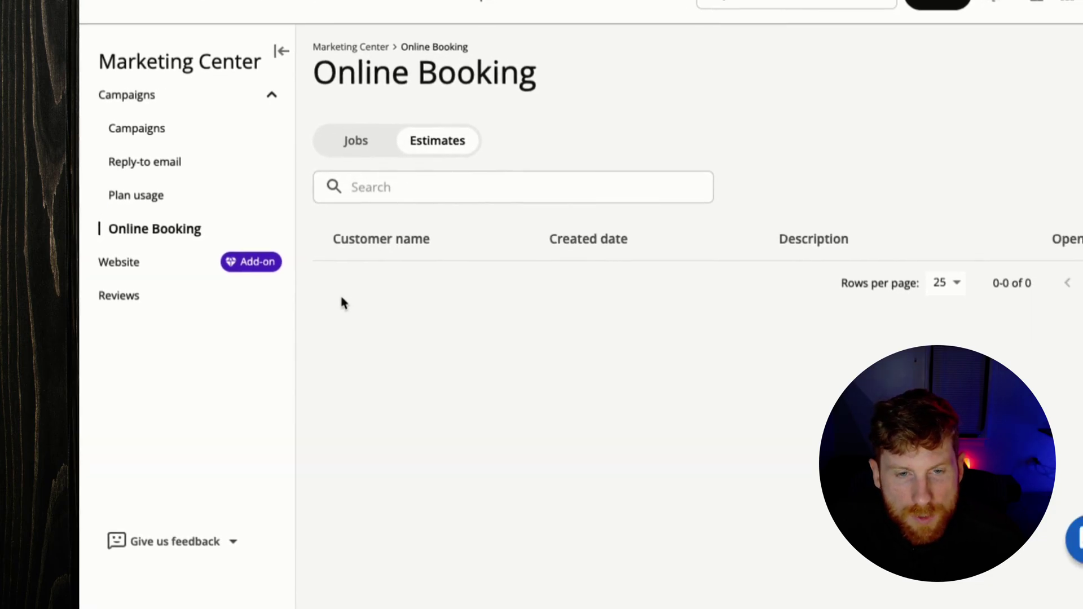